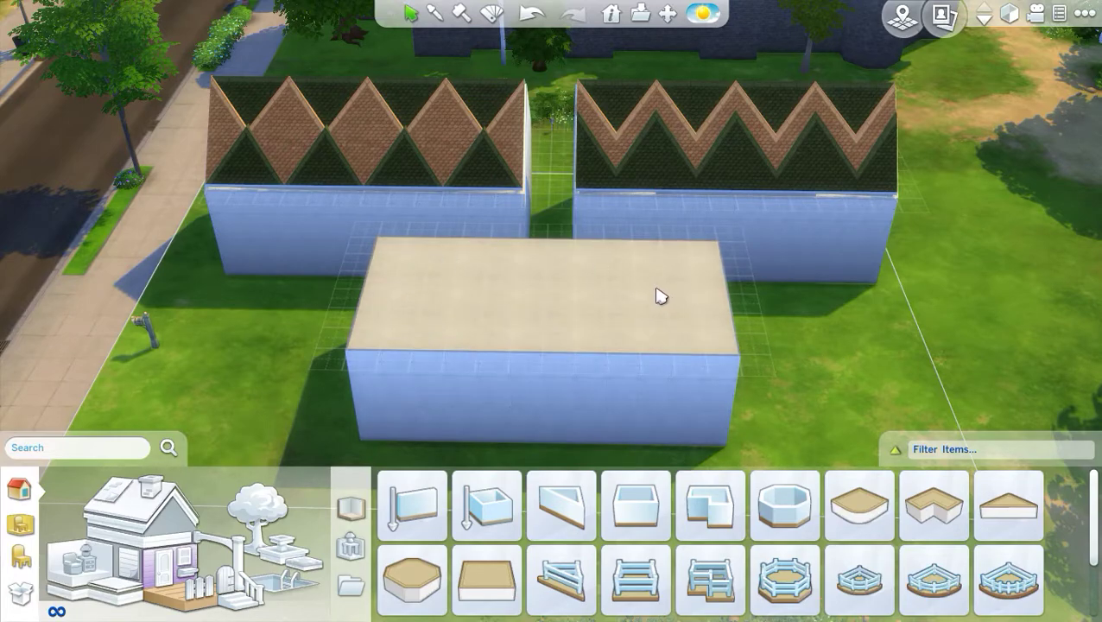
Step: Place a hipped roof piece on the flat top of the unroofed front room
left_click_drag(569, 298, 621, 309)
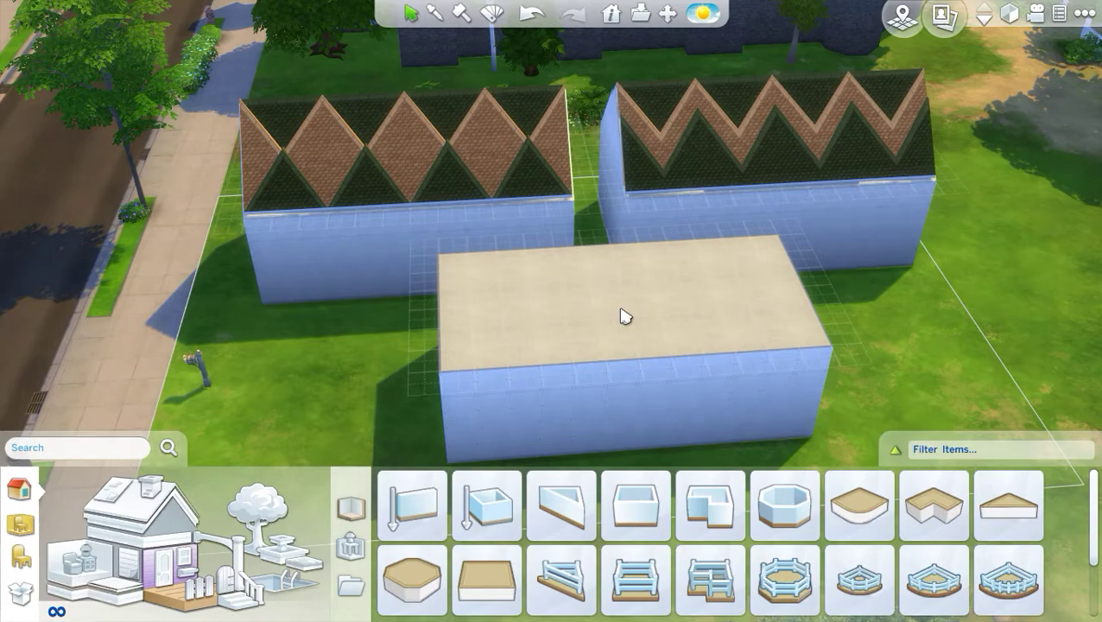
left_click(142, 497)
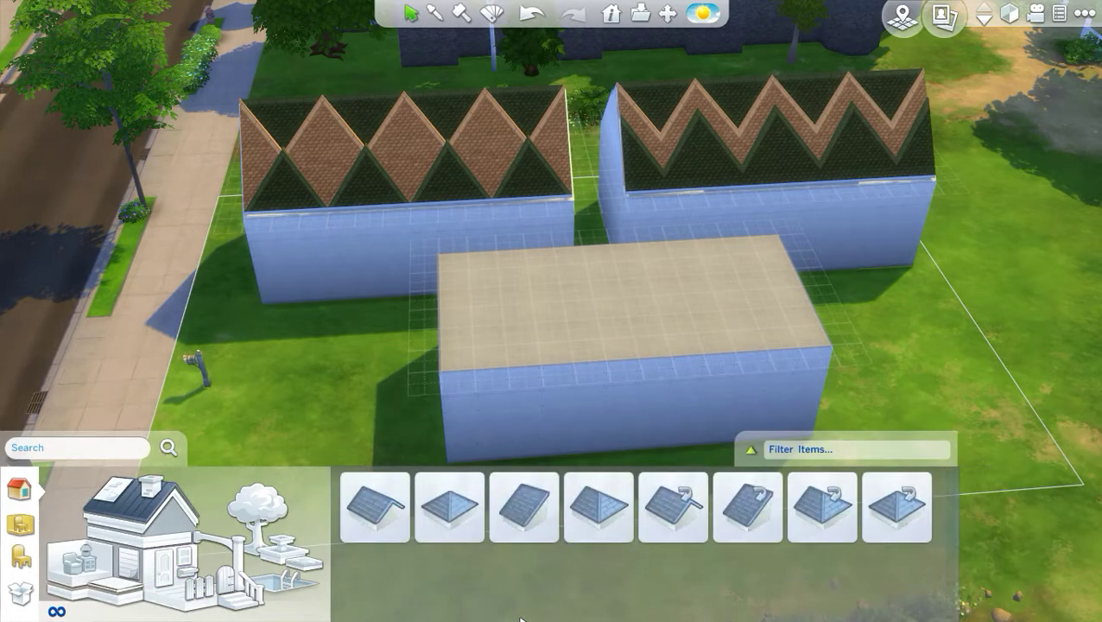
mouse_move(471, 534)
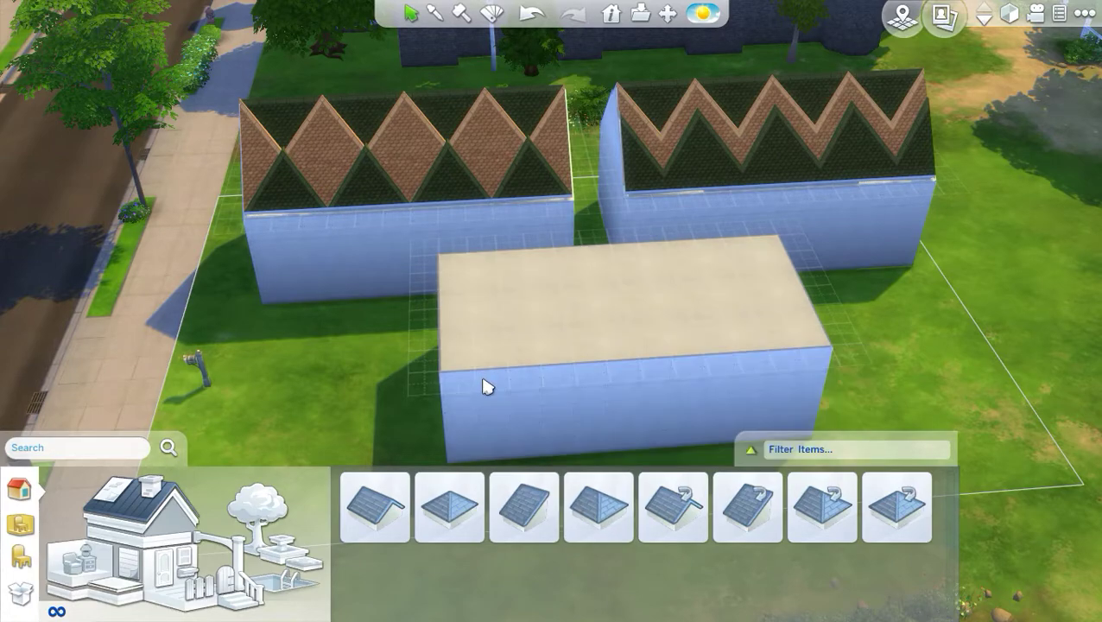
scroll(488, 389, "up", 3)
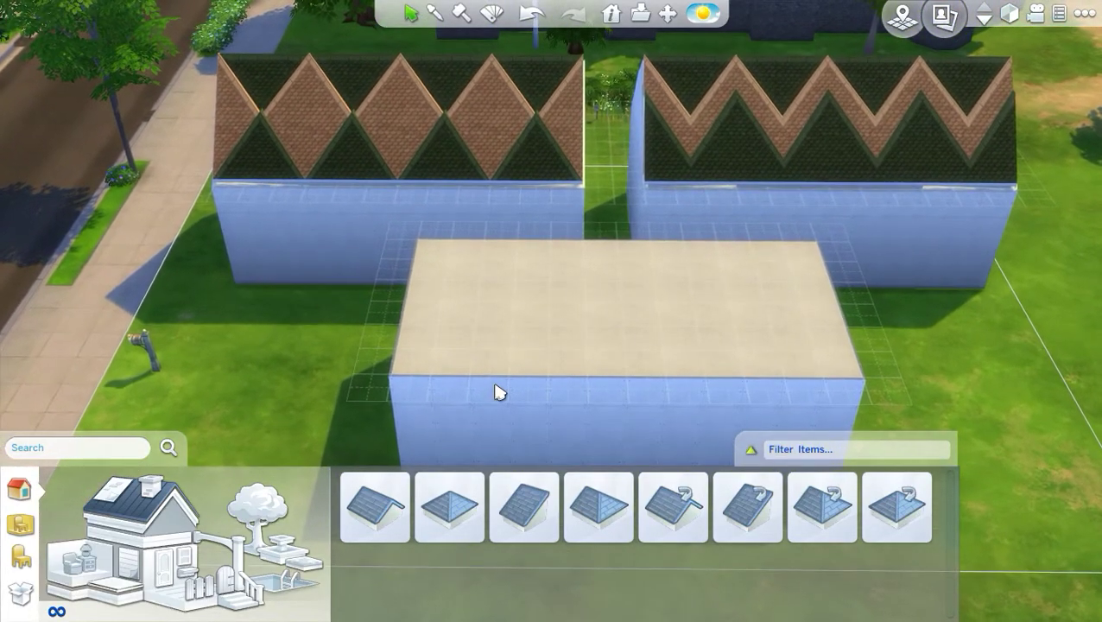
left_click_drag(495, 385, 515, 378)
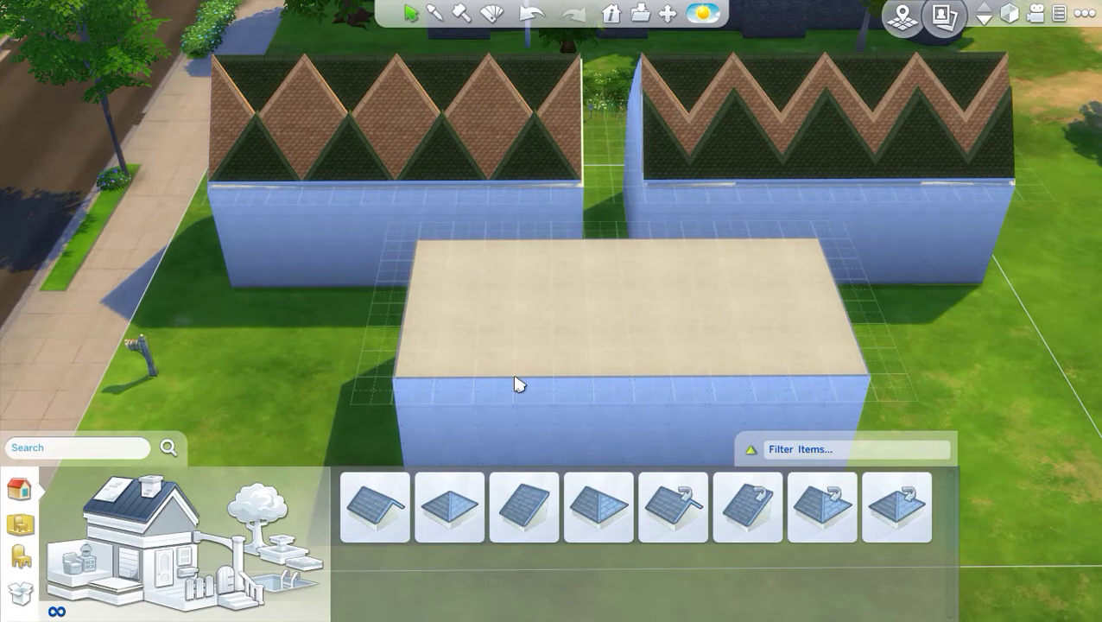
scroll(516, 386, "down", 3)
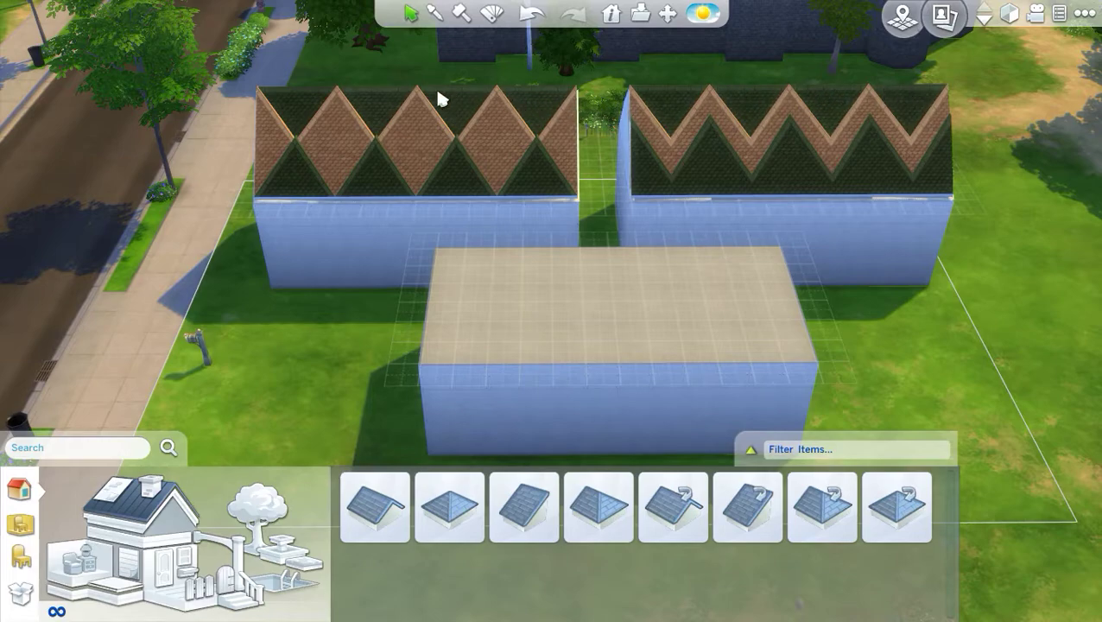
scroll(580, 261, "up", 2)
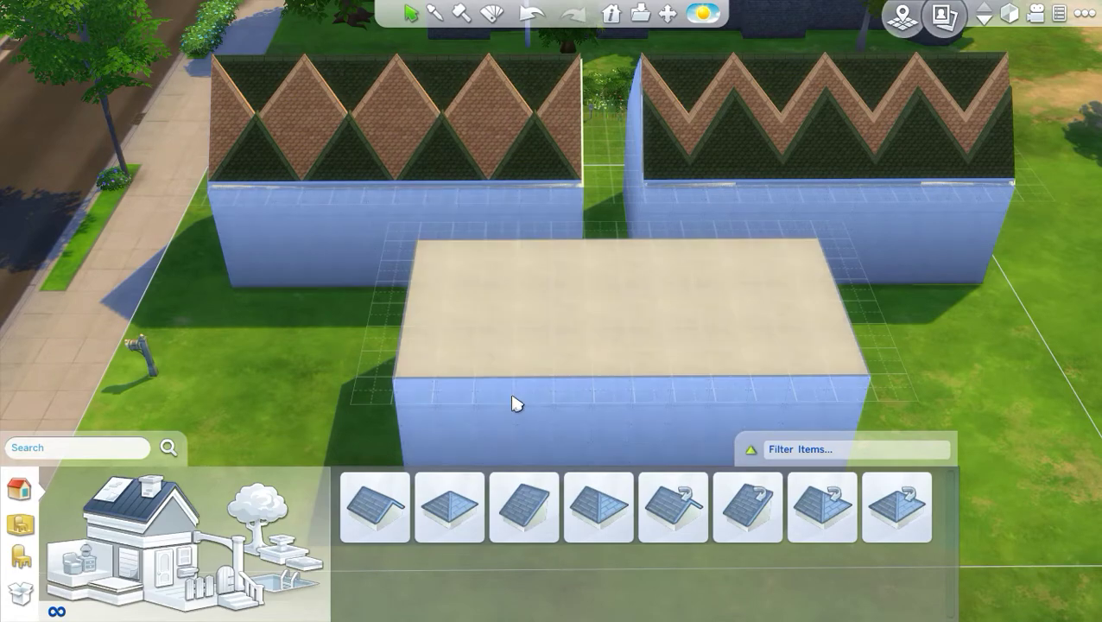
left_click(459, 516)
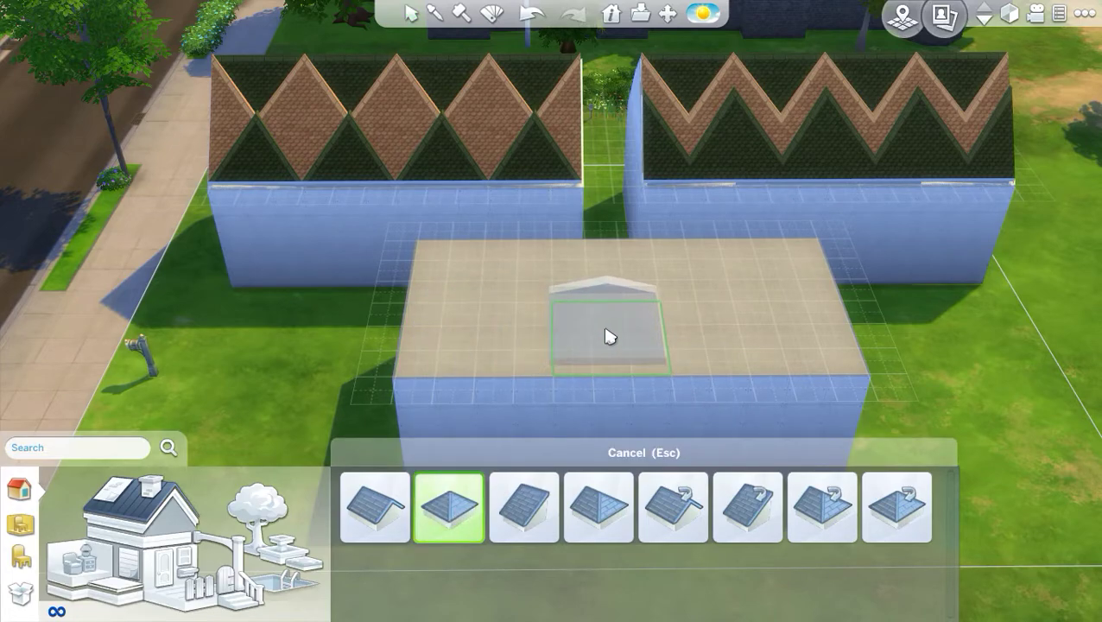
left_click(608, 336)
scroll(604, 337, "down", 3)
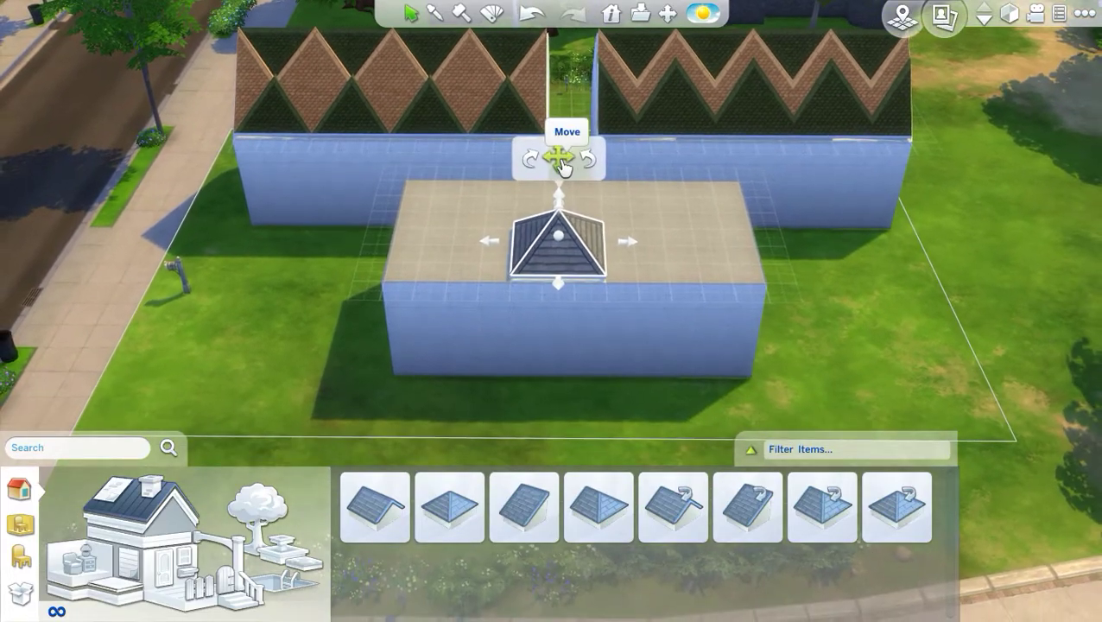
Step: Move the hipped roof to the room's front corner at the street end and enlarge it to span the room's full depth
left_click(560, 165)
left_click(447, 256)
scroll(328, 359, "up", 2)
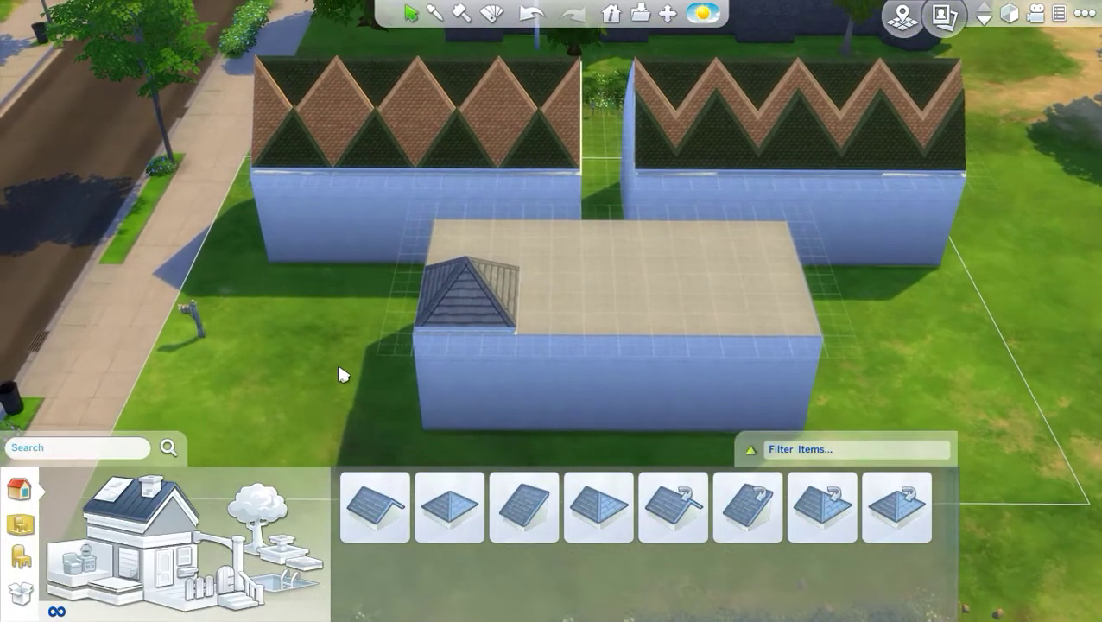
scroll(339, 374, "up", 2)
left_click(426, 361)
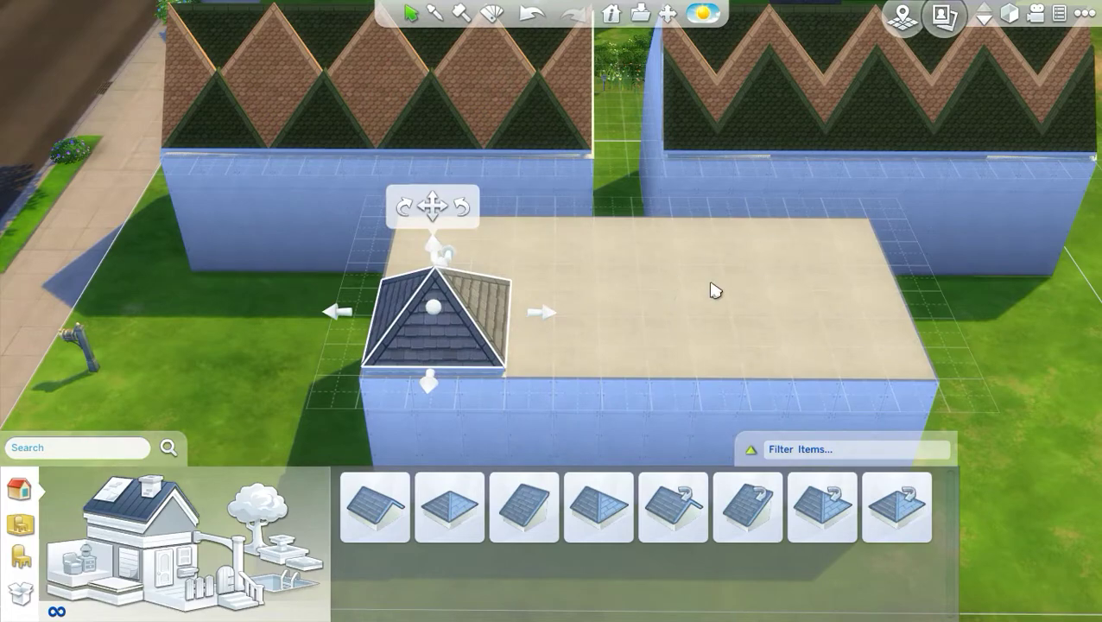
left_click_drag(558, 344, 380, 262)
left_click_drag(438, 292, 658, 277)
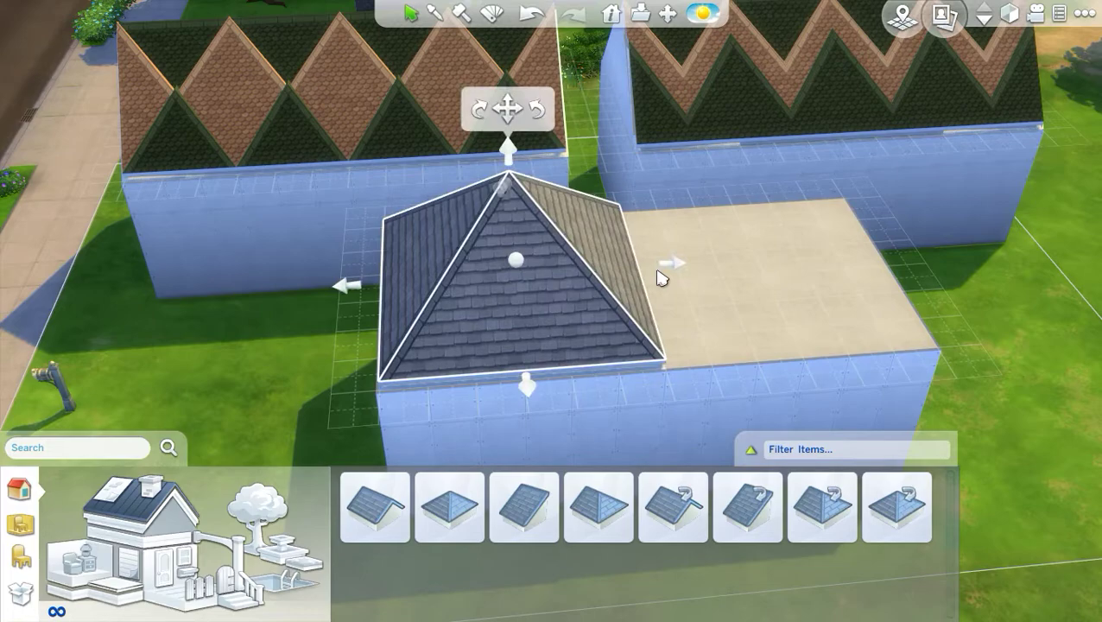
Step: Examine the enlarged hipped roof and its peak from several angles beside the two patterned example roofs
left_click_drag(758, 284, 729, 289)
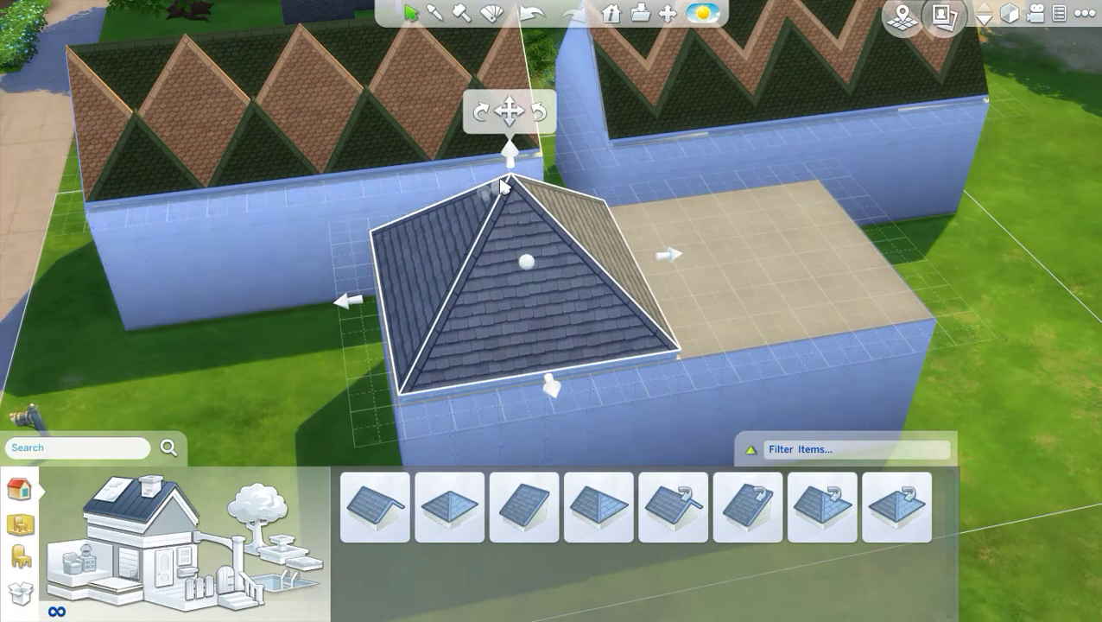
key("q")
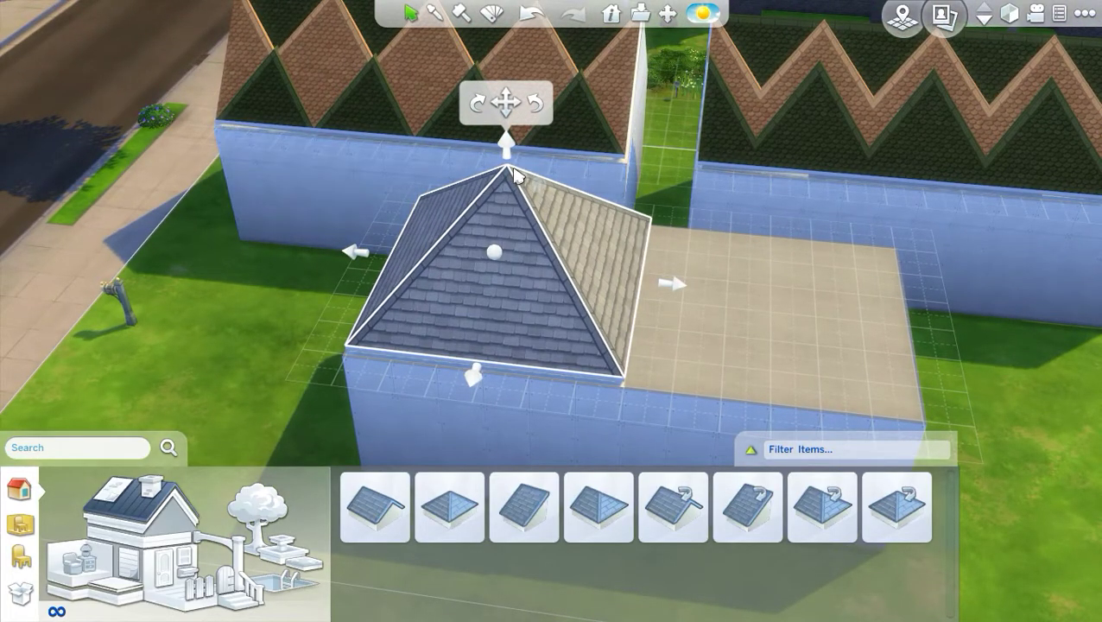
key("w")
left_click_drag(580, 313, 520, 354)
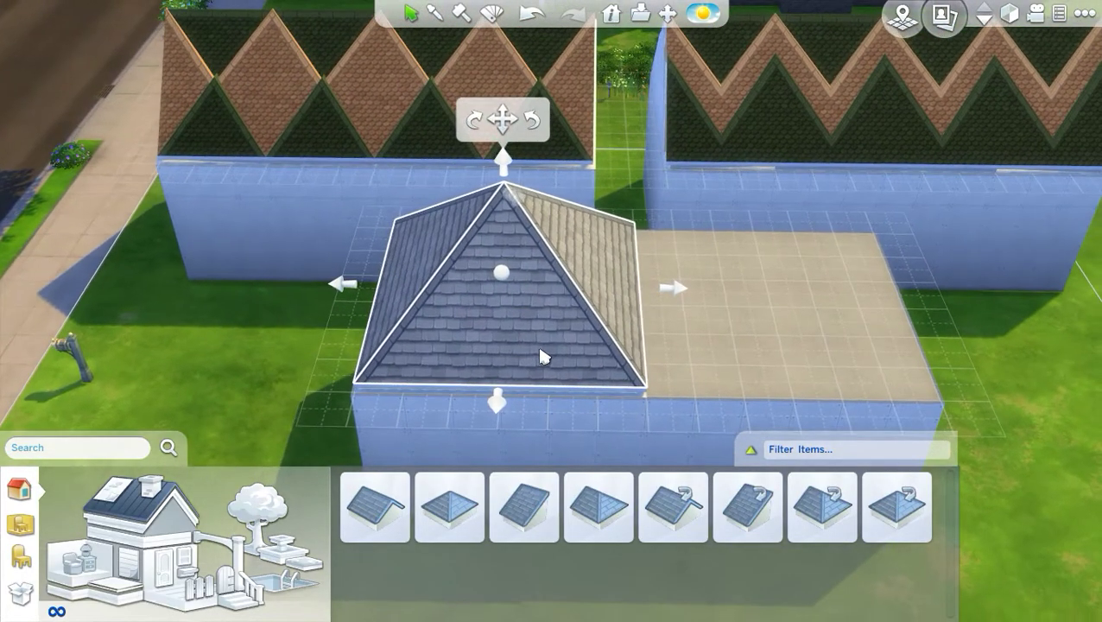
scroll(553, 356, "down", 1)
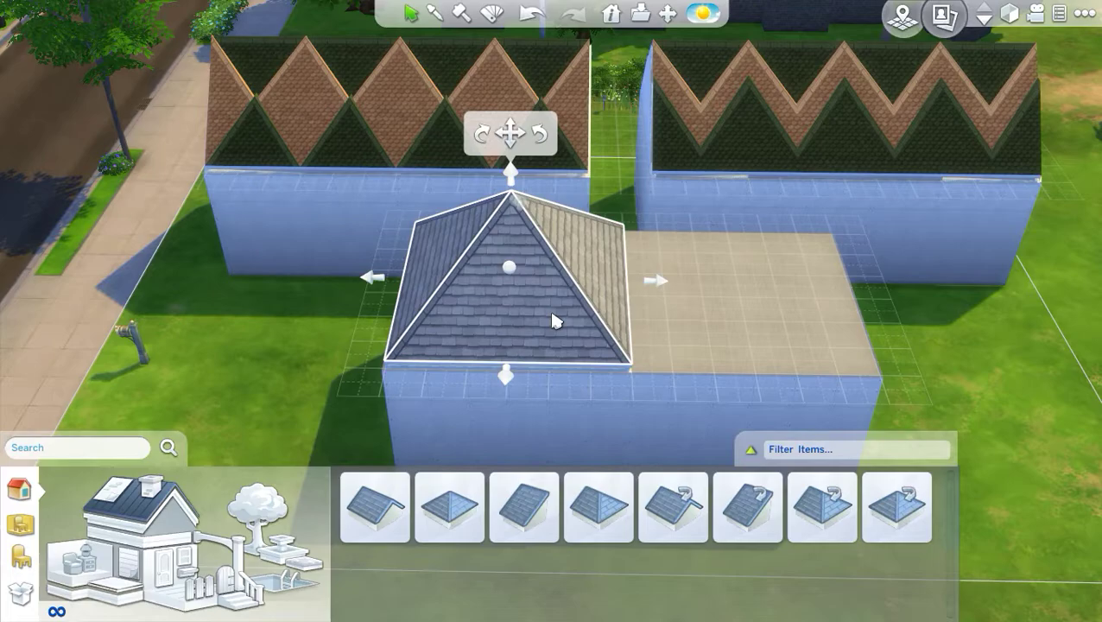
left_click_drag(554, 321, 365, 359)
left_click(417, 380)
left_click_drag(523, 226, 391, 238)
left_click_drag(298, 180, 411, 296)
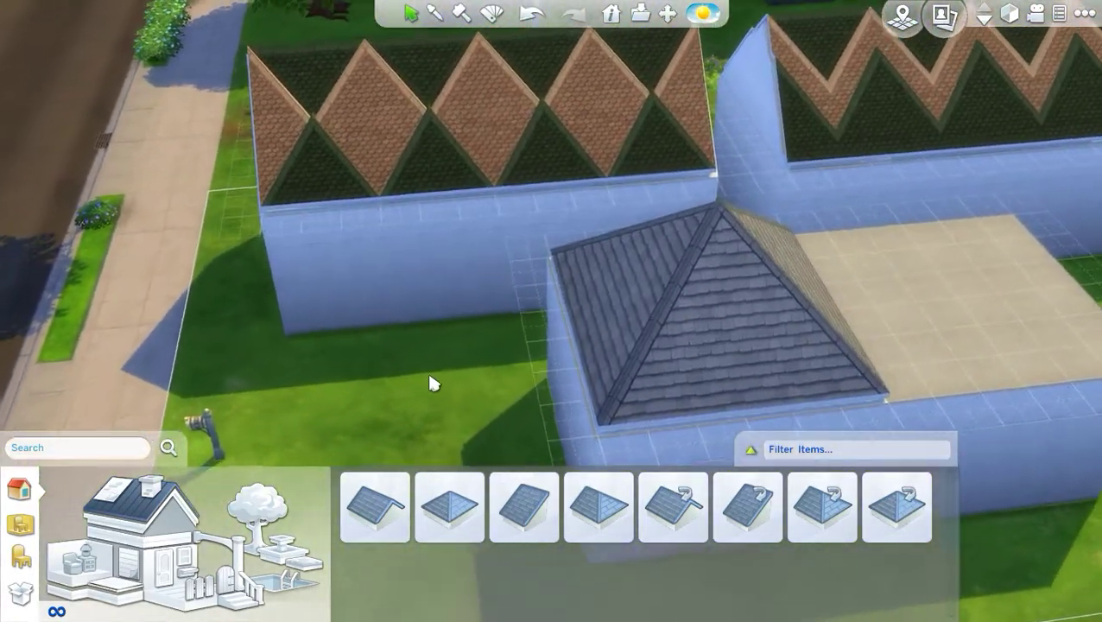
scroll(439, 390, "down", 3)
mouse_move(440, 390)
left_mouse_down()
mouse_move(421, 401)
mouse_move(418, 389)
left_mouse_up()
scroll(419, 389, "up", 3)
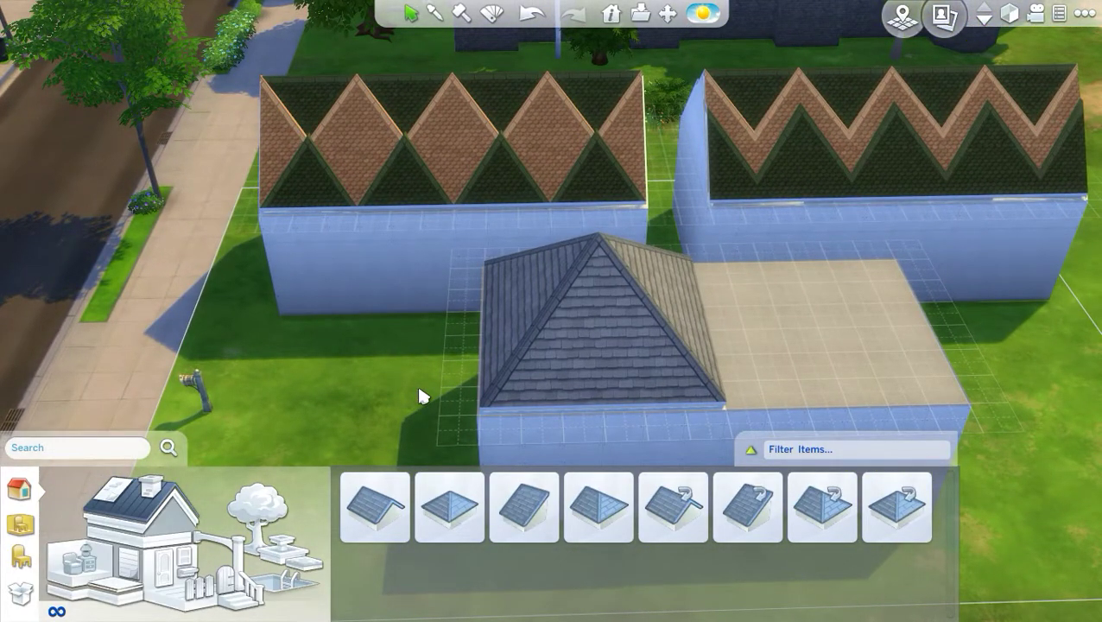
key("a")
key("s")
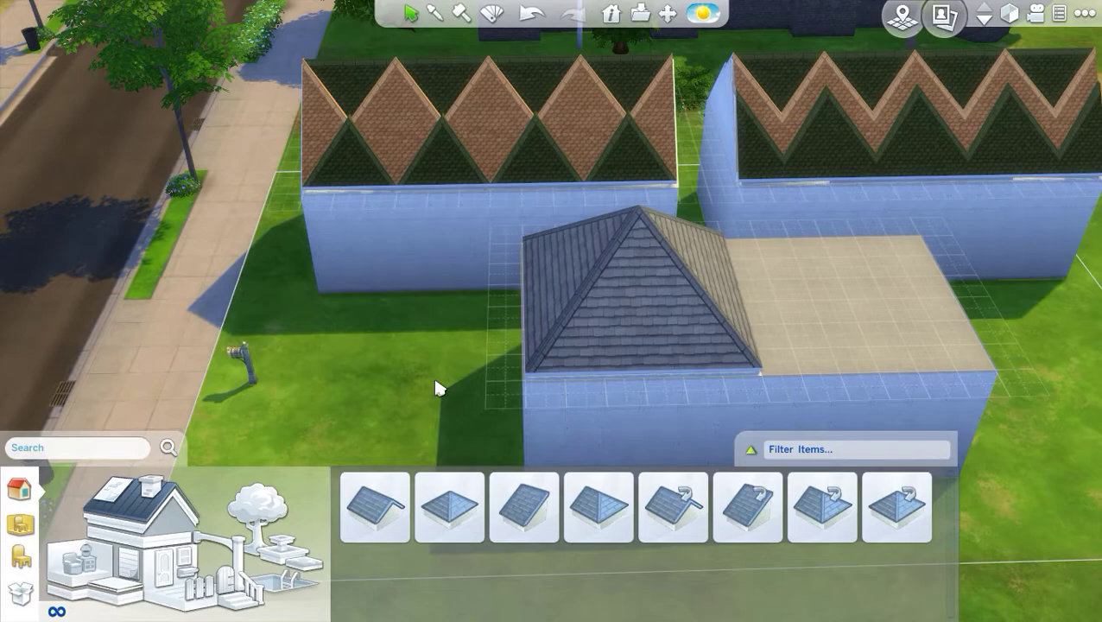
key("d")
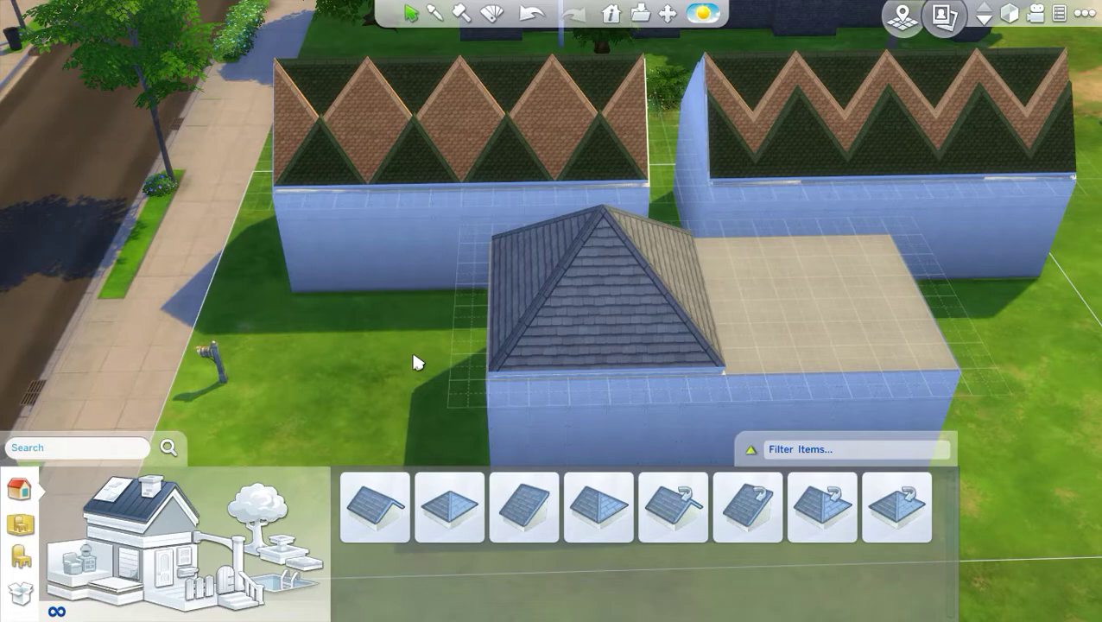
Step: Add a half-hipped roof at the end away from the street and stretch it over the whole room, overlapping the hipped roof
left_click(605, 518)
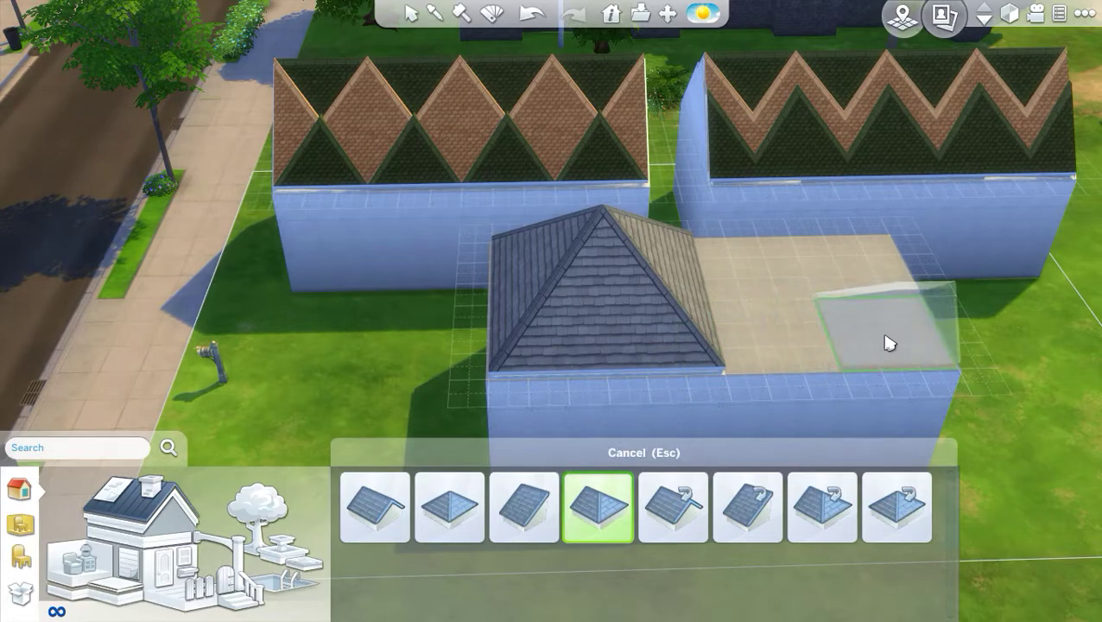
left_click(886, 341)
left_click_drag(861, 259, 838, 225)
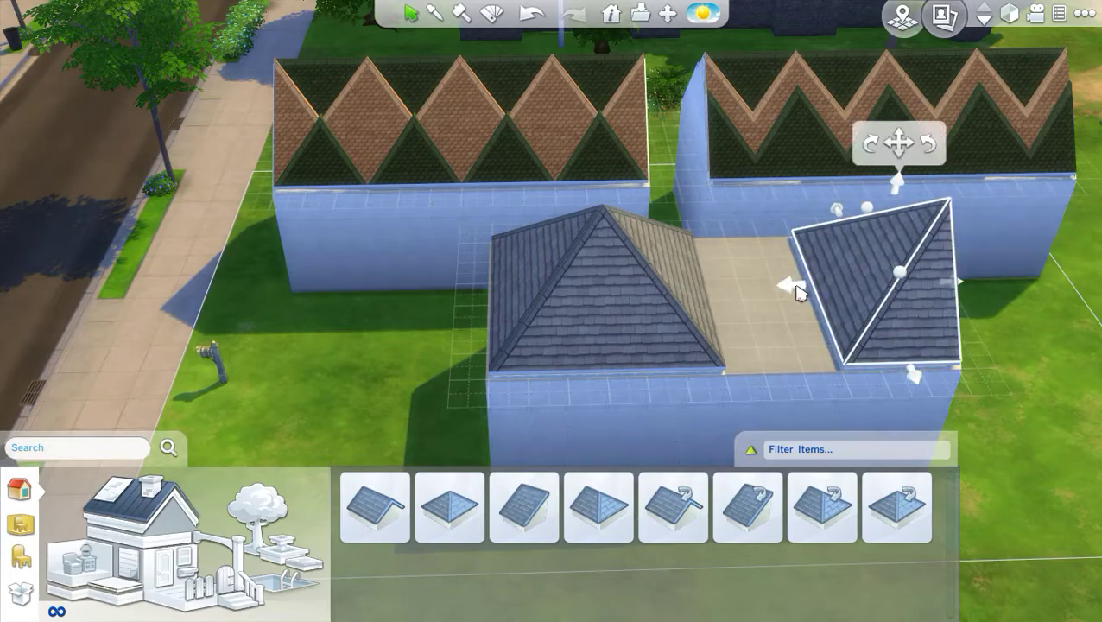
left_click_drag(791, 295, 463, 331)
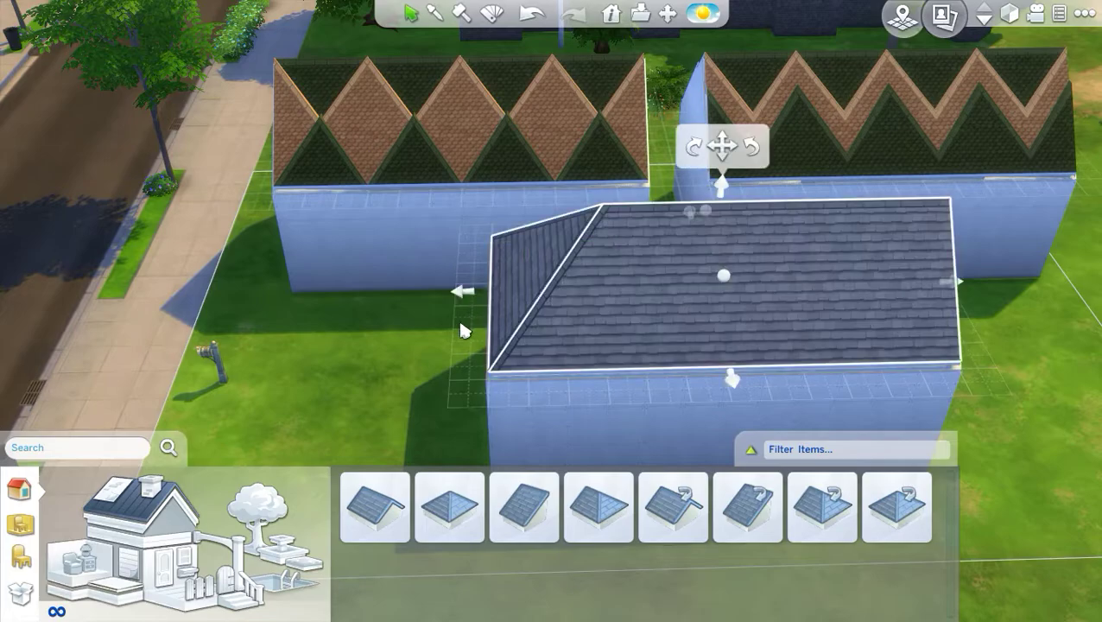
left_click(353, 395)
mouse_move(369, 397)
left_mouse_down()
mouse_move(379, 408)
mouse_move(369, 398)
left_mouse_up()
Step: Try a taller peak on the half-hipped roof, then restore it and bend the slope slightly inward to expose the hipped roof's edges
left_click(781, 279)
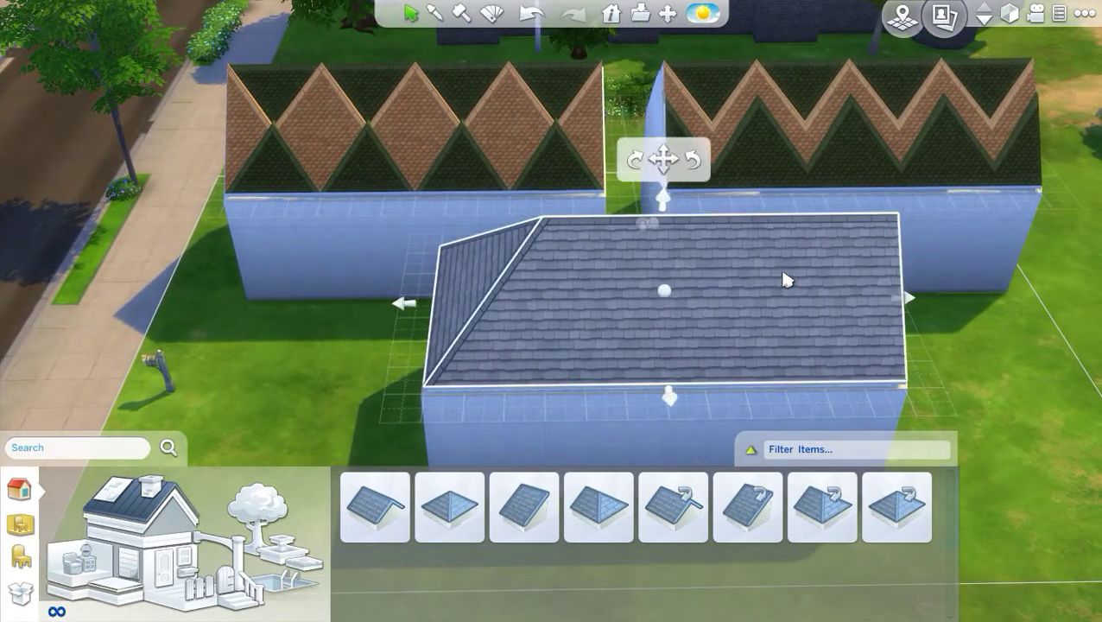
left_click_drag(663, 200, 670, 165)
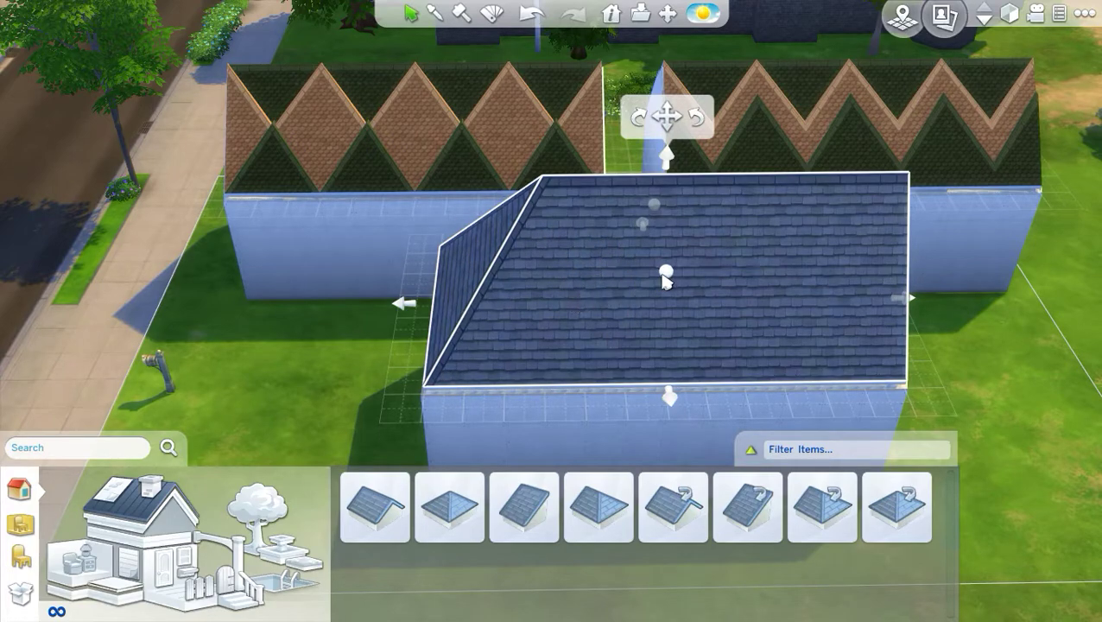
left_click_drag(667, 277, 659, 300)
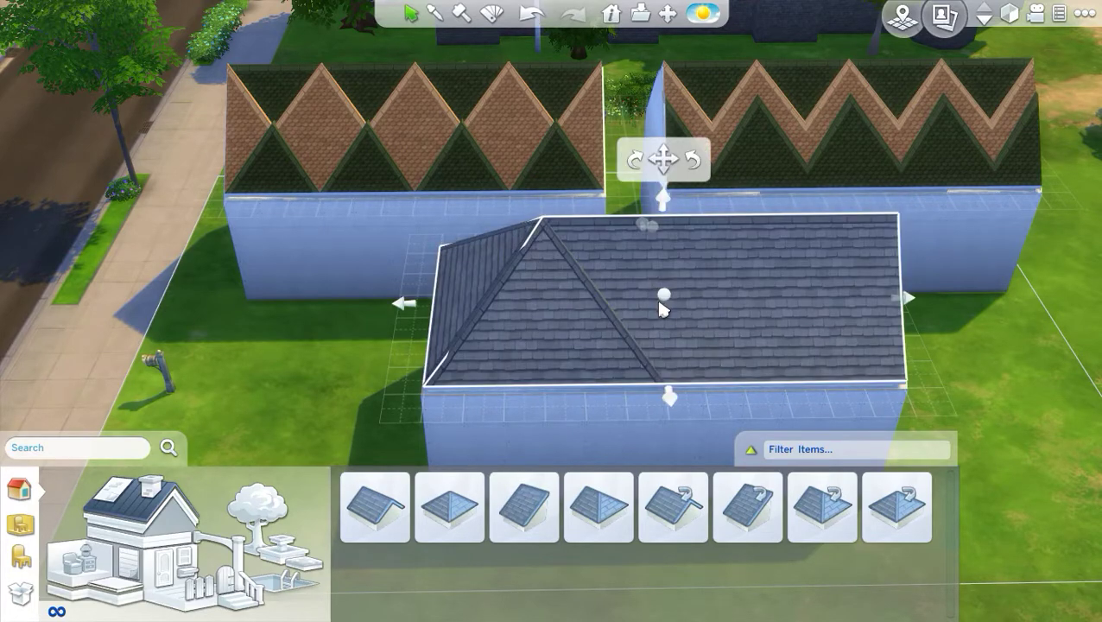
left_click(328, 394)
Step: Bend the half-hipped roof's slope a little further inward beneath the hipped roof's triangular front face
scroll(360, 400, "up", 3)
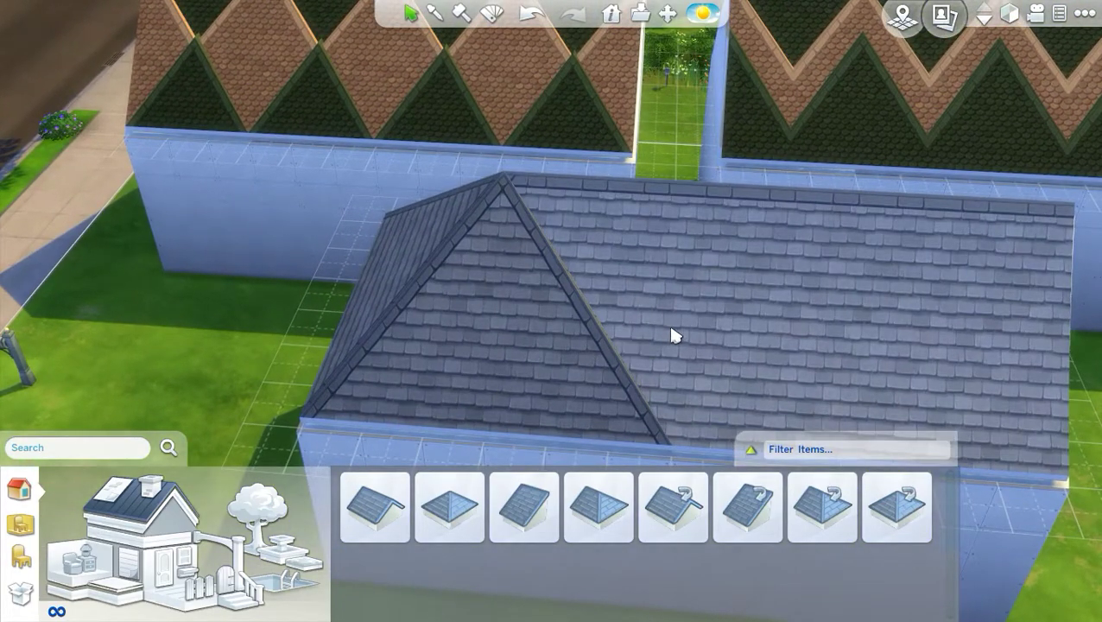
left_click(686, 334)
scroll(691, 335, "up", 2)
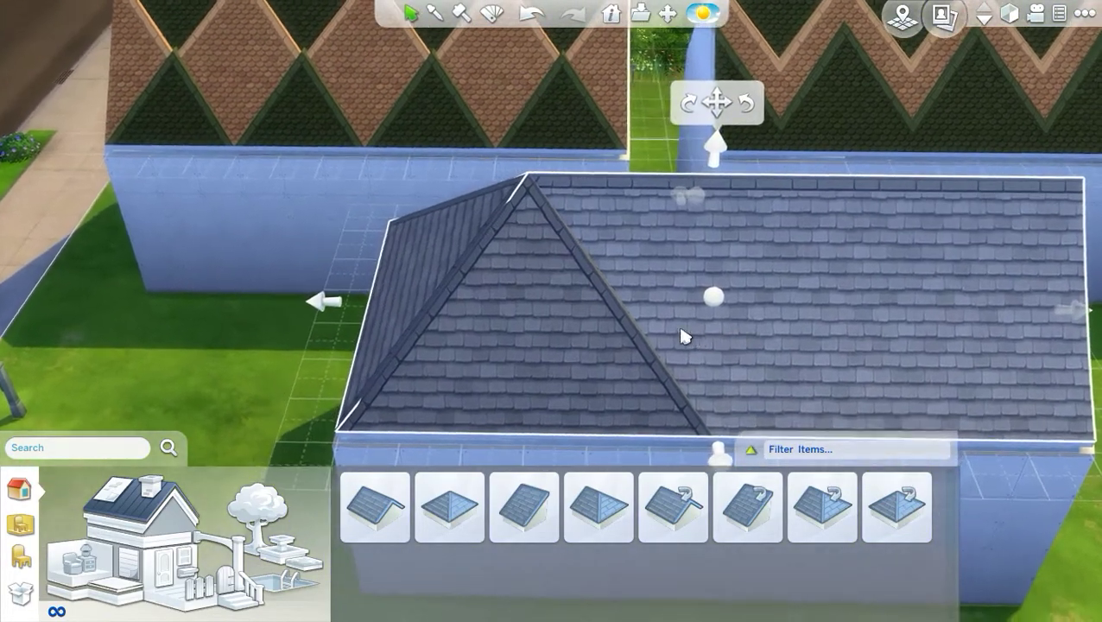
left_click(198, 318)
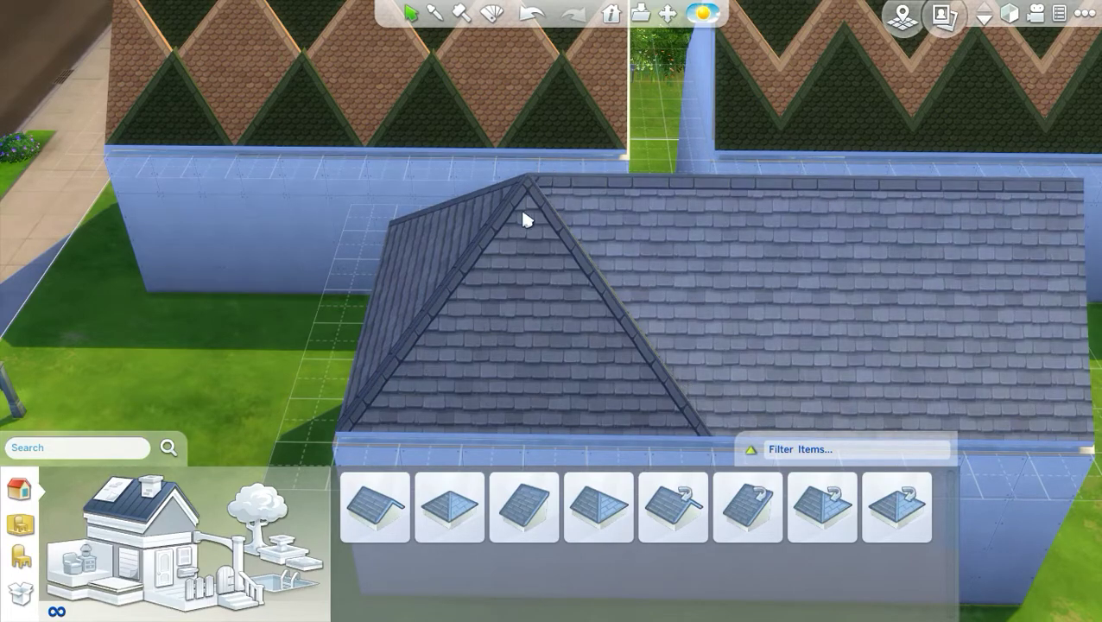
left_click(743, 260)
left_click_drag(713, 296, 713, 306)
left_click(225, 372)
left_click_drag(224, 372, 261, 393)
left_click_drag(365, 401, 384, 403)
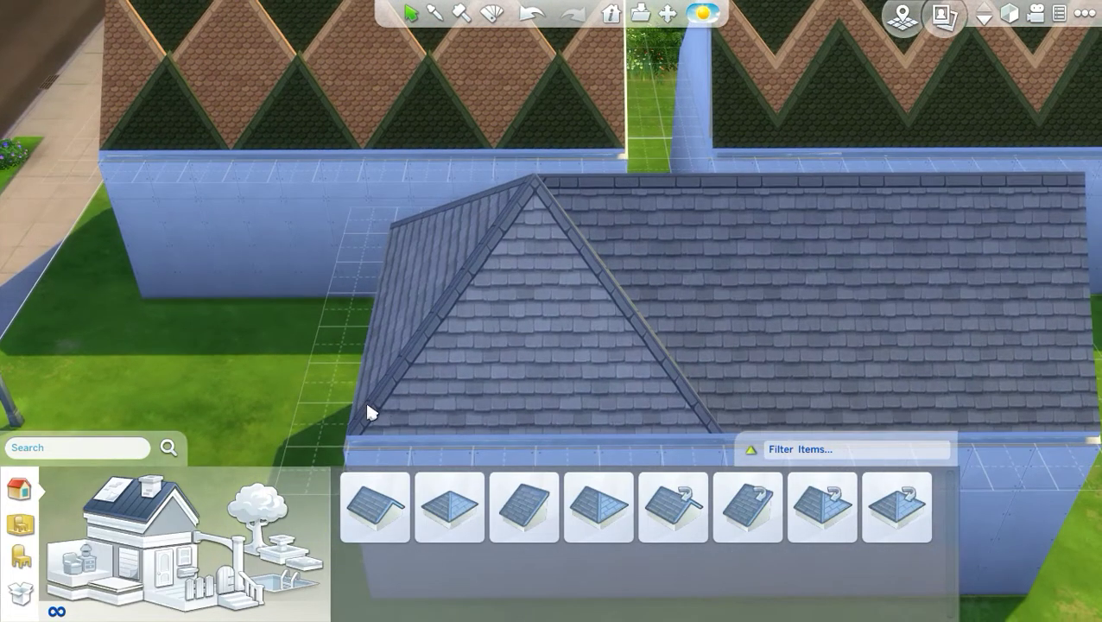
Step: Place a second half-hipped roof from the street end, with its hip facing the opposite end, and stretch it over the whole room
left_click(598, 507)
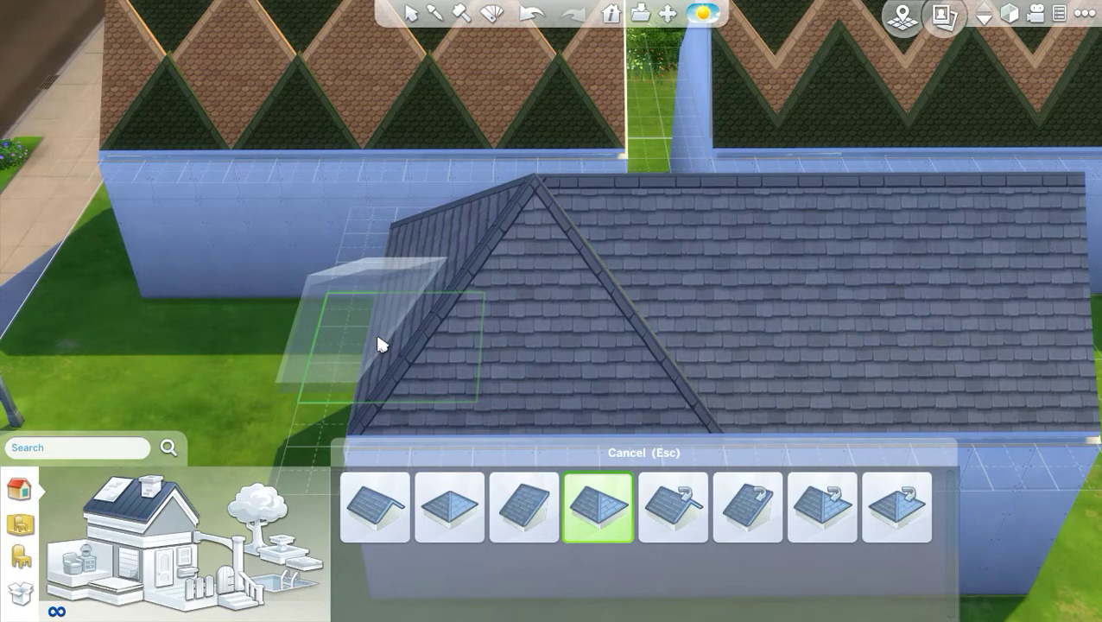
left_click_drag(379, 344, 560, 399)
left_click_drag(589, 300, 537, 283)
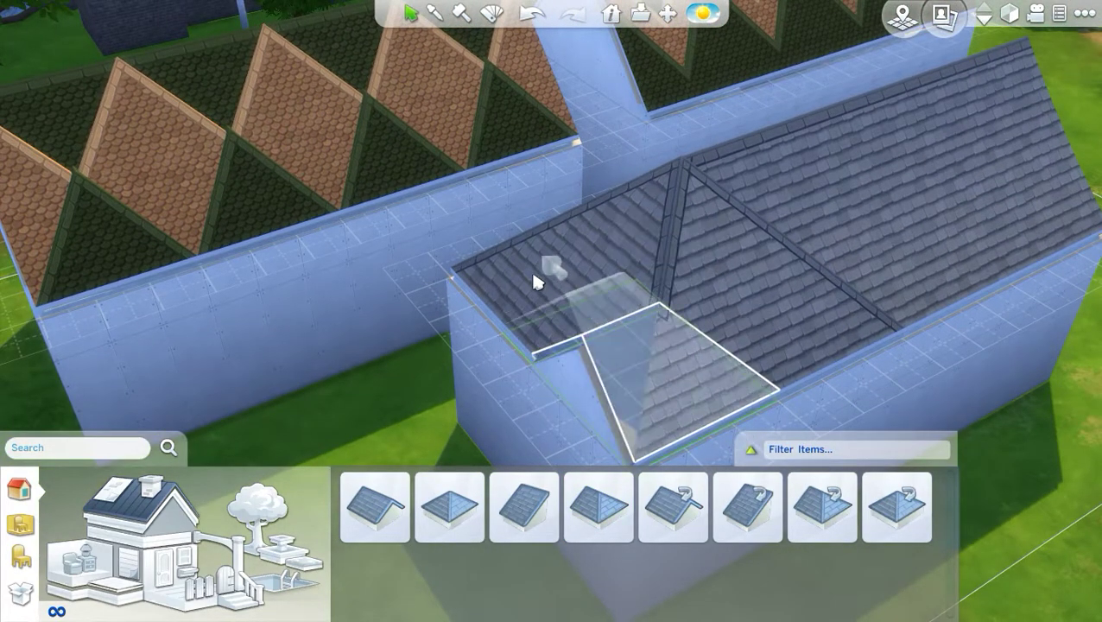
left_click_drag(478, 256, 474, 254)
left_click_drag(521, 316, 1083, 325)
scroll(967, 353, "down", 3)
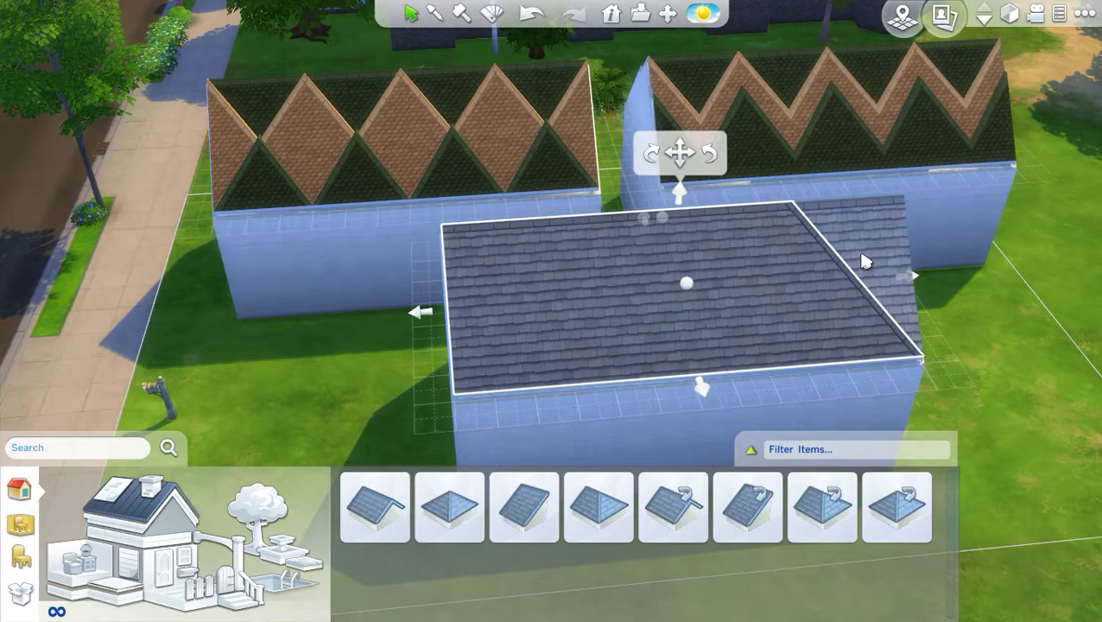
left_click_drag(910, 276, 759, 297)
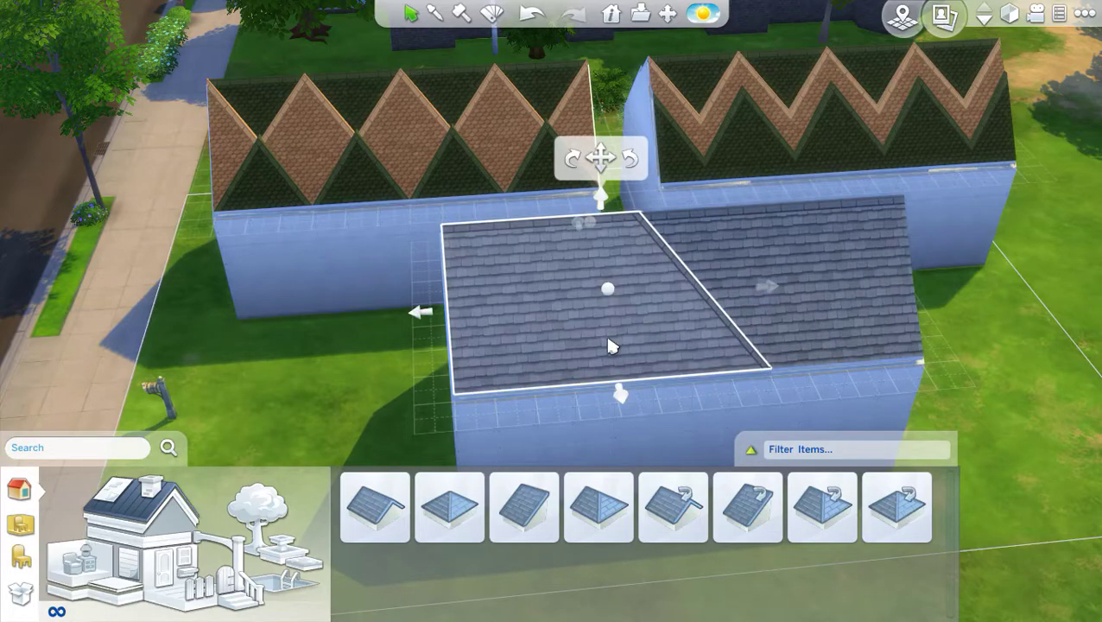
left_click_drag(777, 288, 913, 304)
left_click_drag(776, 312, 710, 290)
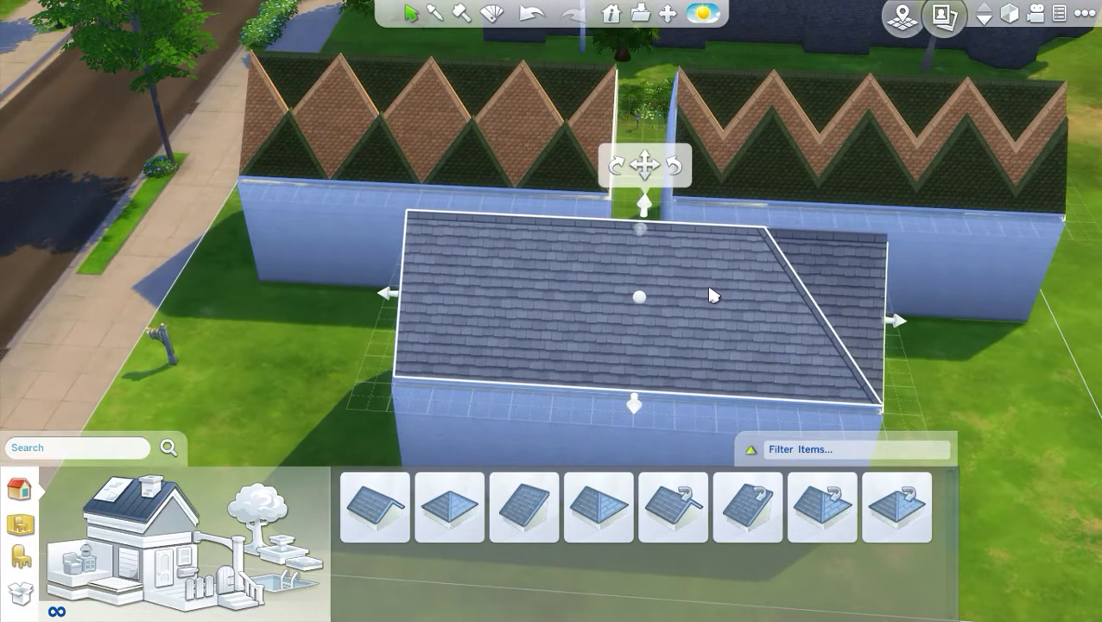
Step: Adjust the second half-hipped roof's peak and bend its slope inward to expose the hipped roof's triangular front face
left_click_drag(646, 207, 652, 171)
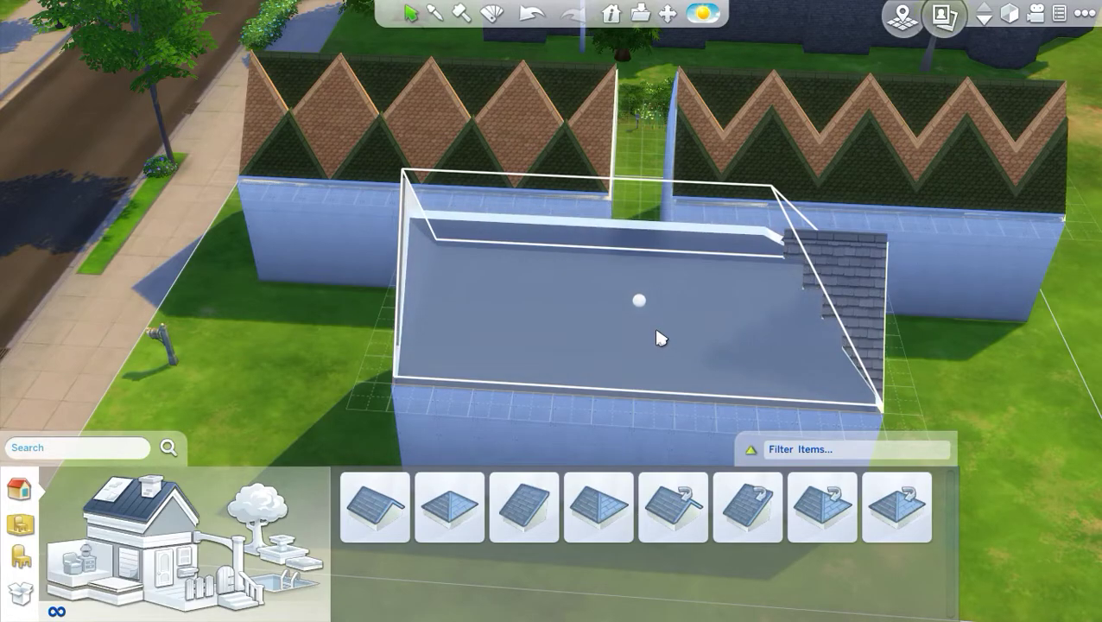
left_click_drag(655, 331, 653, 332)
left_click(295, 391)
left_click_drag(294, 391, 424, 403)
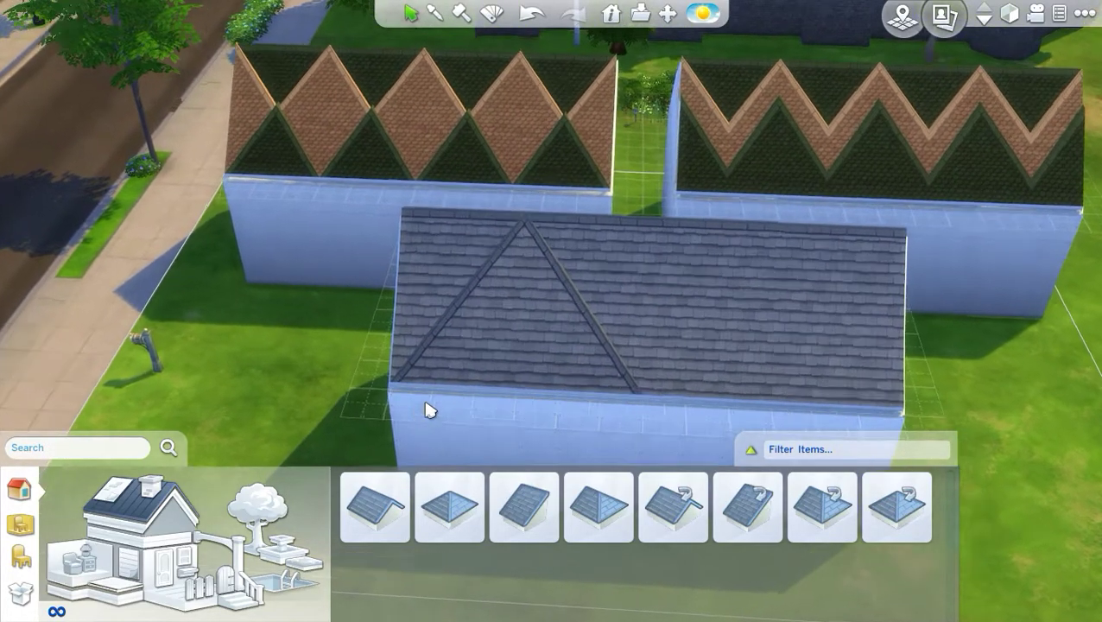
Step: Bend the second half-hipped roof's slope slightly further inward beneath both edges of the hipped roof's front triangle
scroll(429, 410, "up", 2)
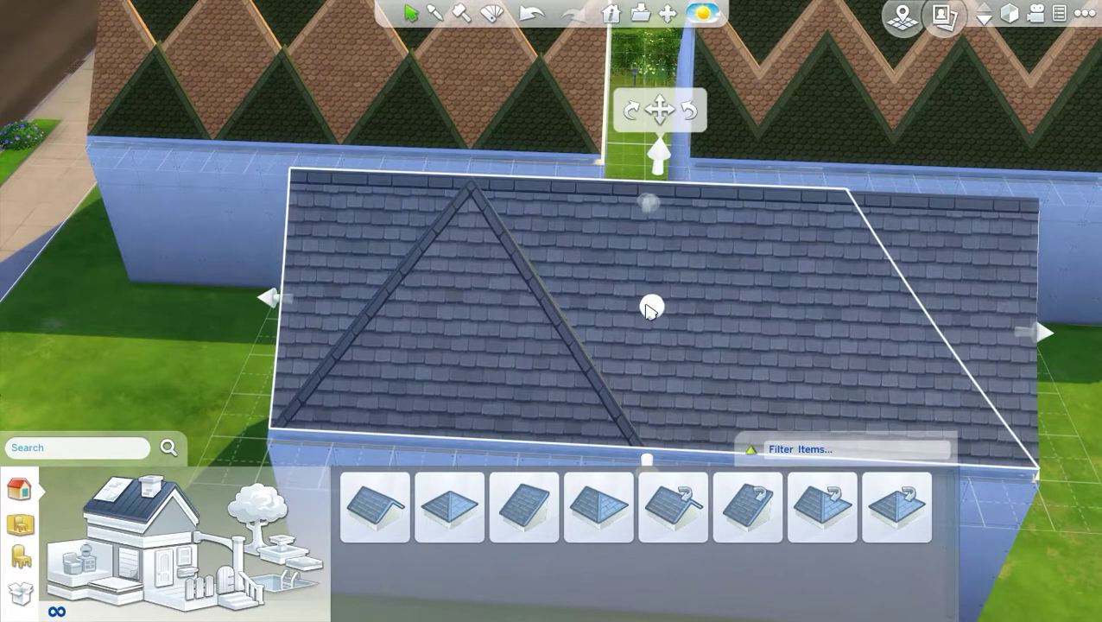
left_click(651, 309)
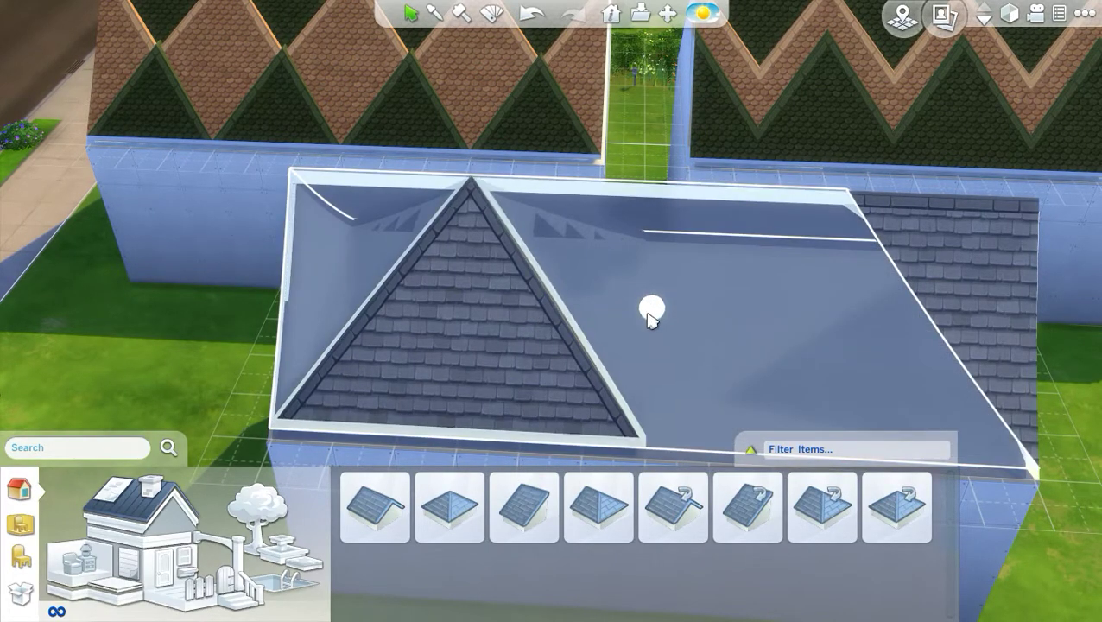
left_click_drag(648, 314, 649, 317)
left_click(202, 370)
mouse_move(200, 370)
left_mouse_down()
mouse_move(216, 386)
mouse_move(234, 364)
mouse_move(209, 359)
left_mouse_up()
scroll(354, 330, "down", 2)
left_click_drag(354, 330, 341, 332)
scroll(328, 291, "up", 2)
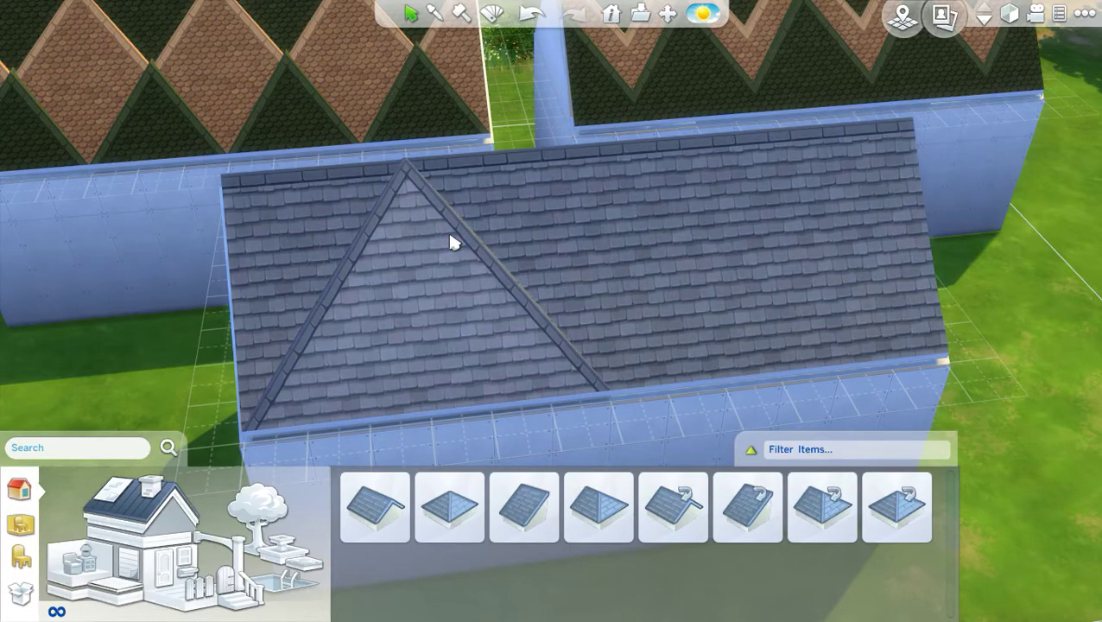
left_click_drag(455, 261, 503, 321)
scroll(494, 332, "down", 3)
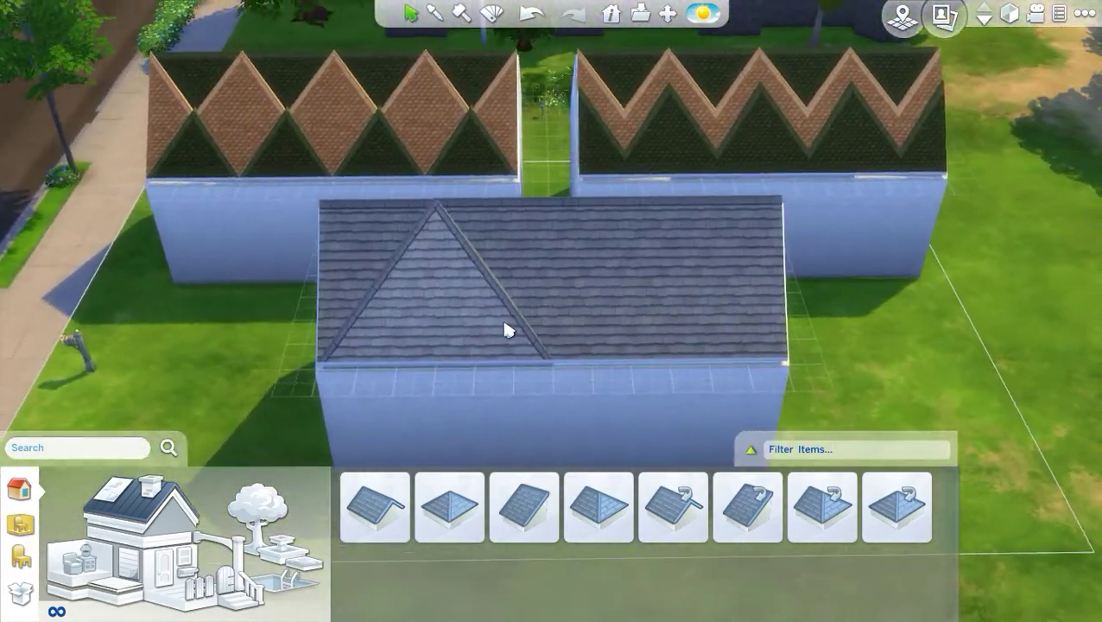
scroll(497, 345, "up", 2)
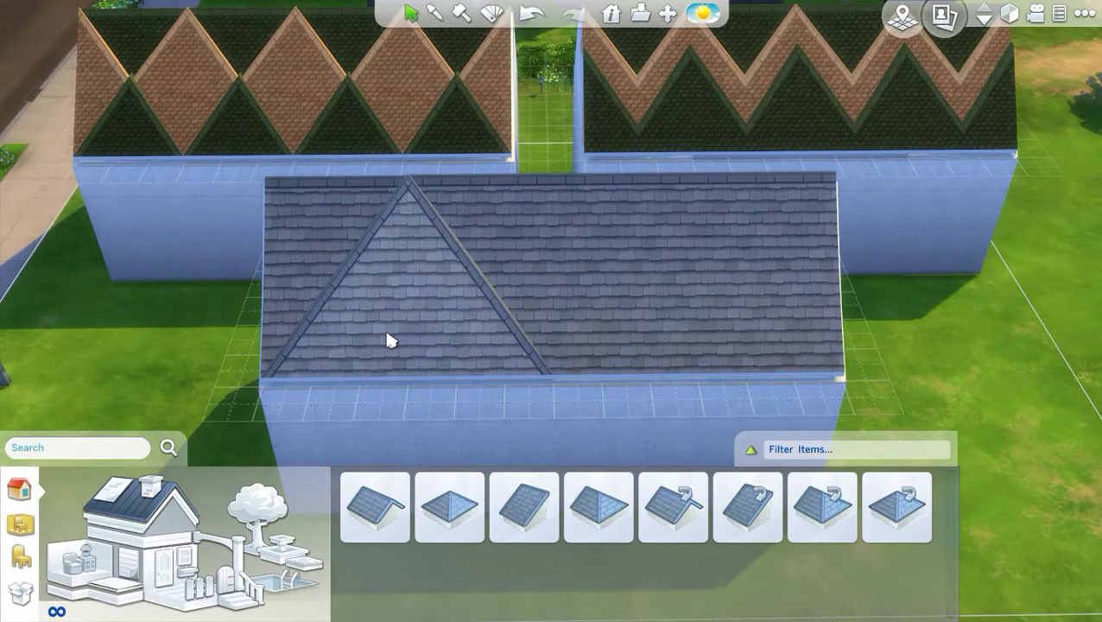
Step: Cover both long half-hipped roofs on the front room with the dark green Scalloped Pine Roof pattern
left_click(107, 502)
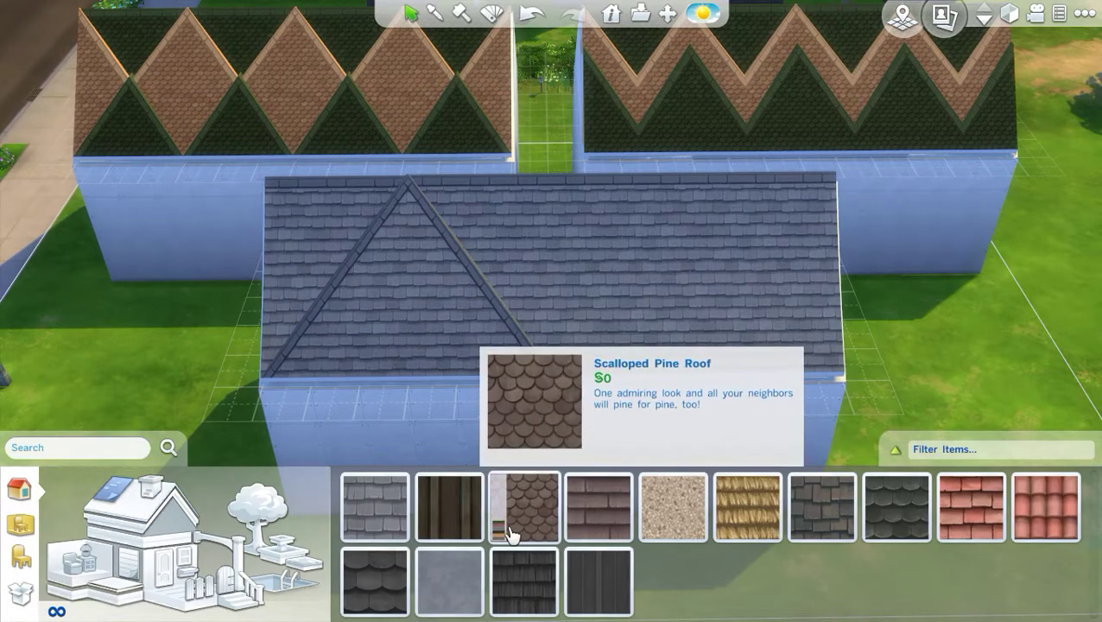
left_click(458, 496)
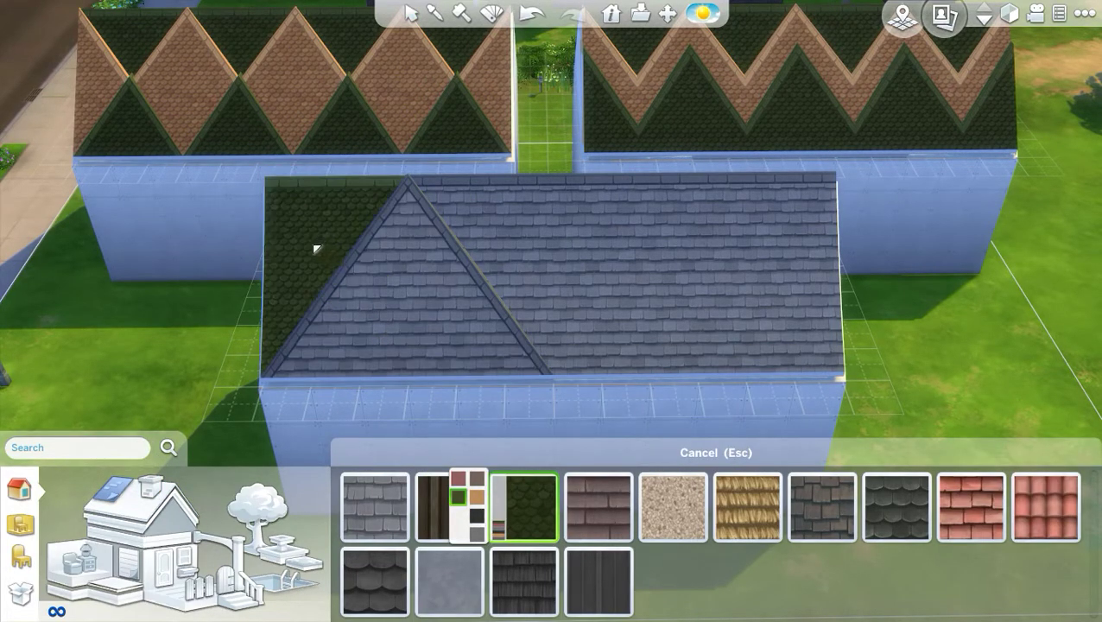
left_click(316, 248)
left_click(704, 285)
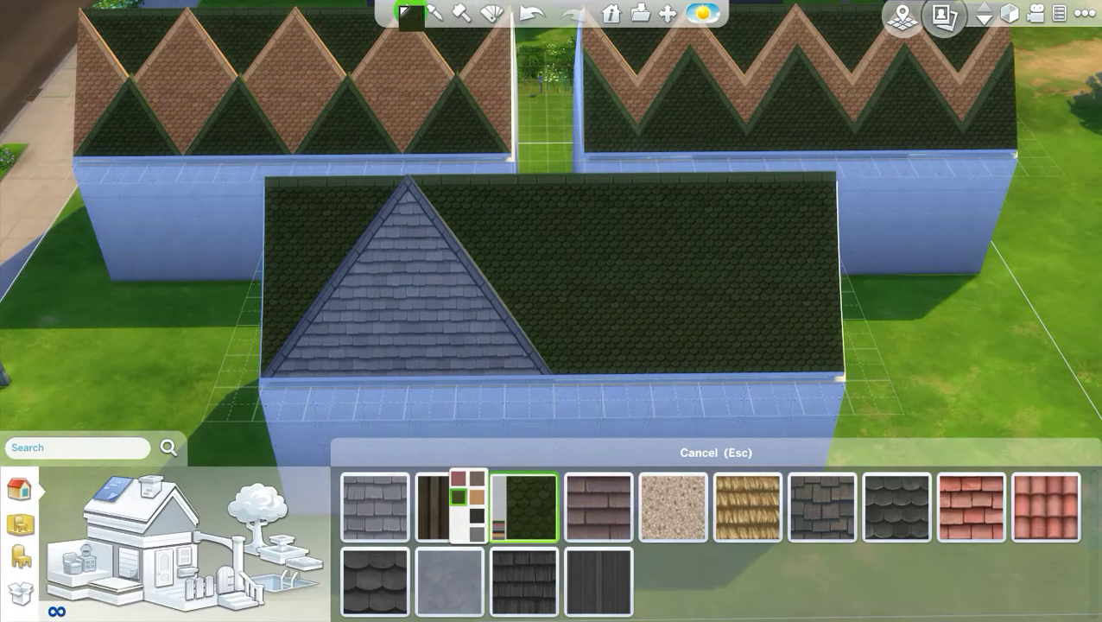
left_click(406, 14)
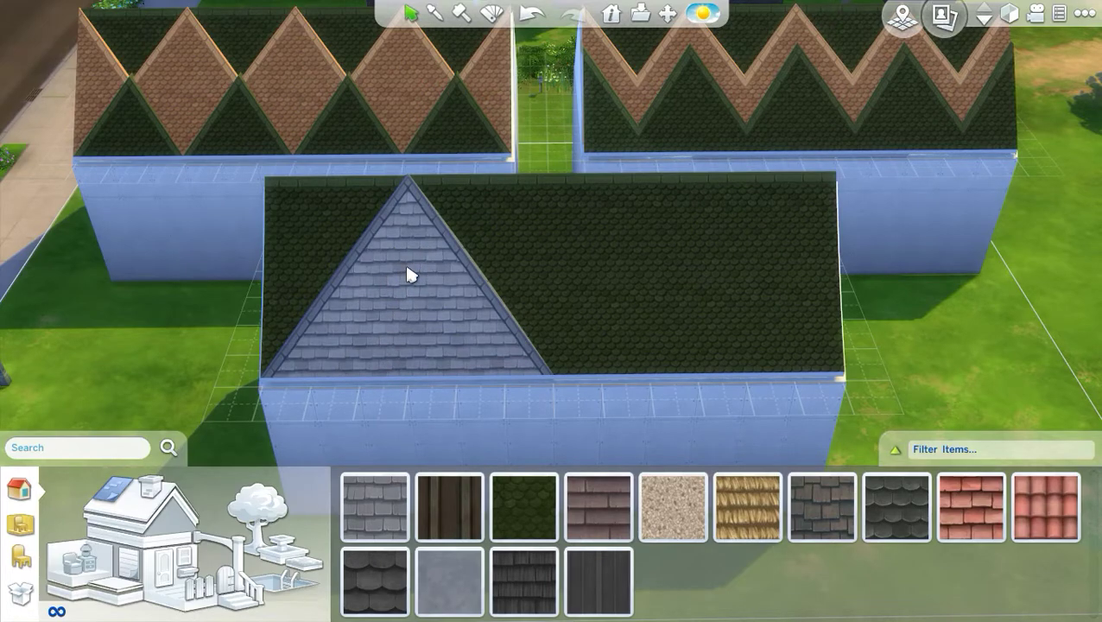
Step: Add a matching hipped roof beside the first at the end away from the street, with its peak at the ridge
left_click(134, 516)
left_click(477, 495)
left_click(771, 336)
left_click_drag(678, 315, 419, 350)
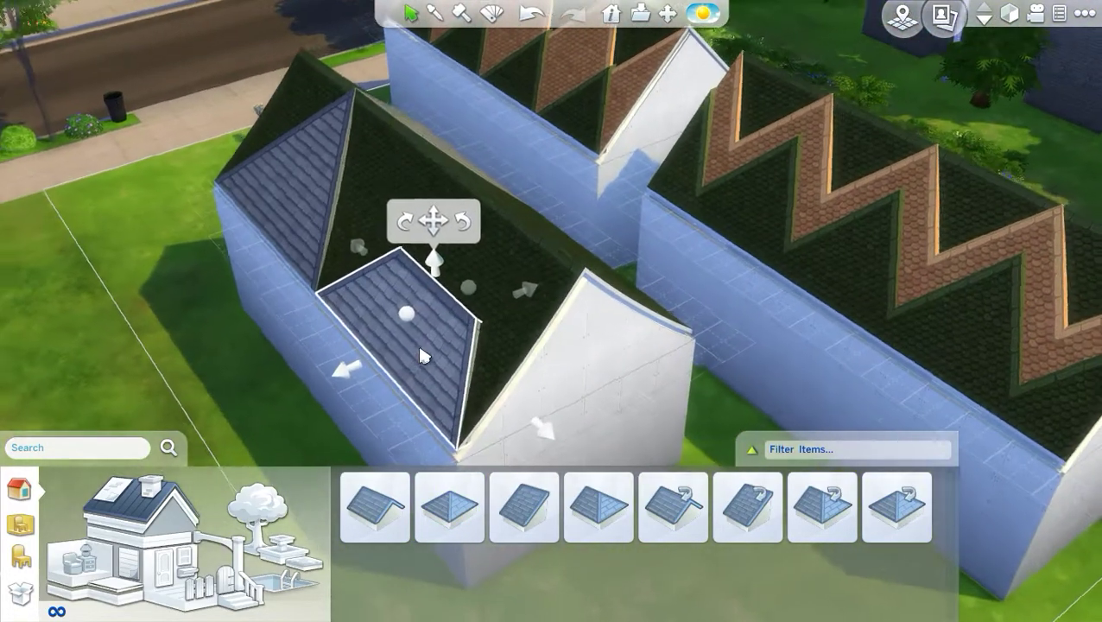
left_click_drag(508, 295, 633, 270)
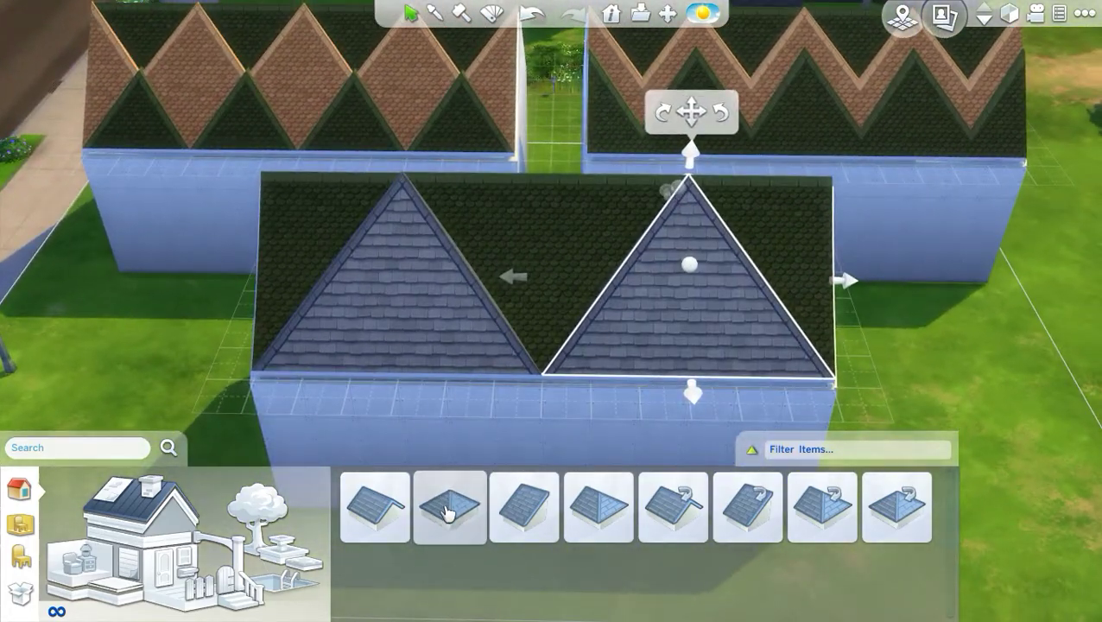
Step: Add a third hipped roof overlapping the middle of the other two, matching their width and peak height
left_click(447, 511)
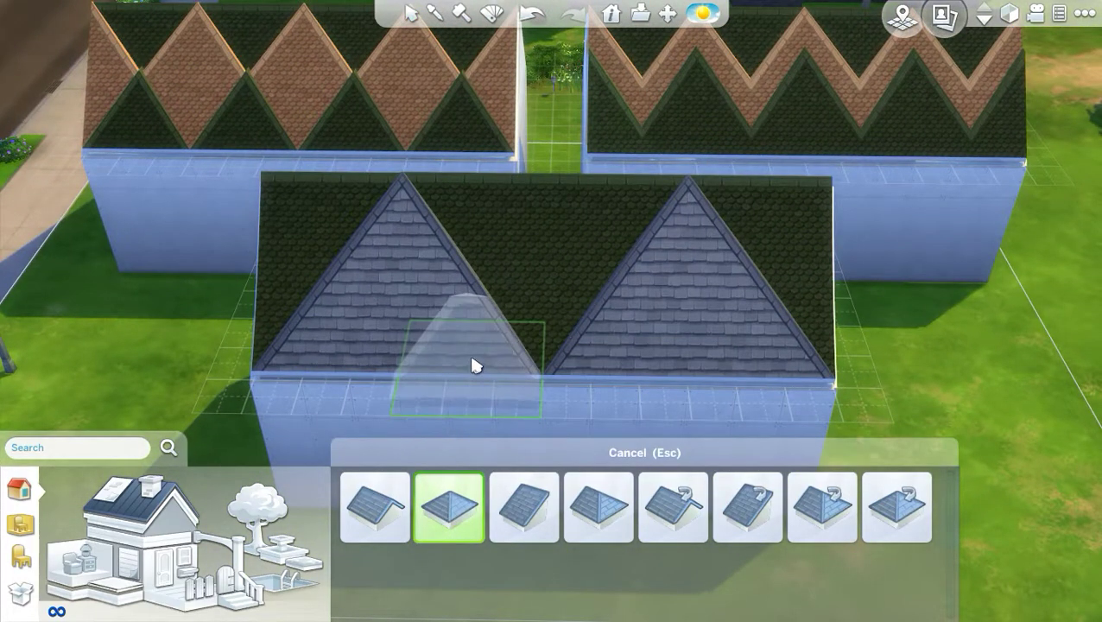
left_click(482, 349)
left_click_drag(573, 324, 727, 337)
left_click_drag(495, 347, 472, 268)
left_click_drag(517, 193, 881, 295)
left_click(873, 363)
left_click_drag(873, 363, 840, 359)
scroll(852, 353, "down", 3)
scroll(843, 361, "up", 3)
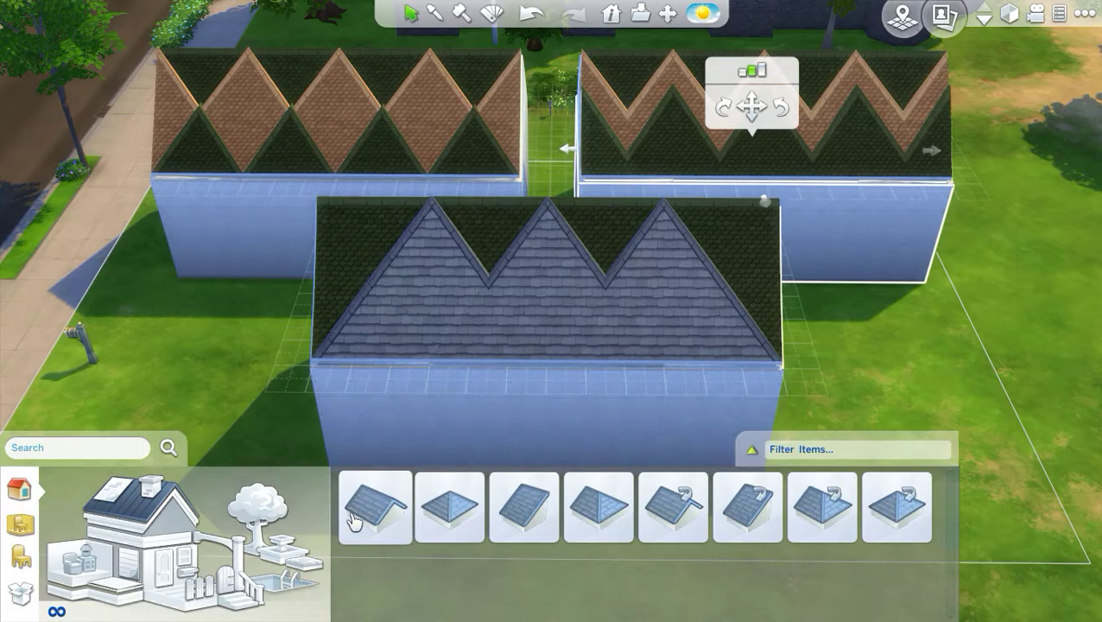
Step: Add a narrow half-hipped roof at the street end and shape it to match the hipped roofs, forming half a triangle
left_click(597, 514)
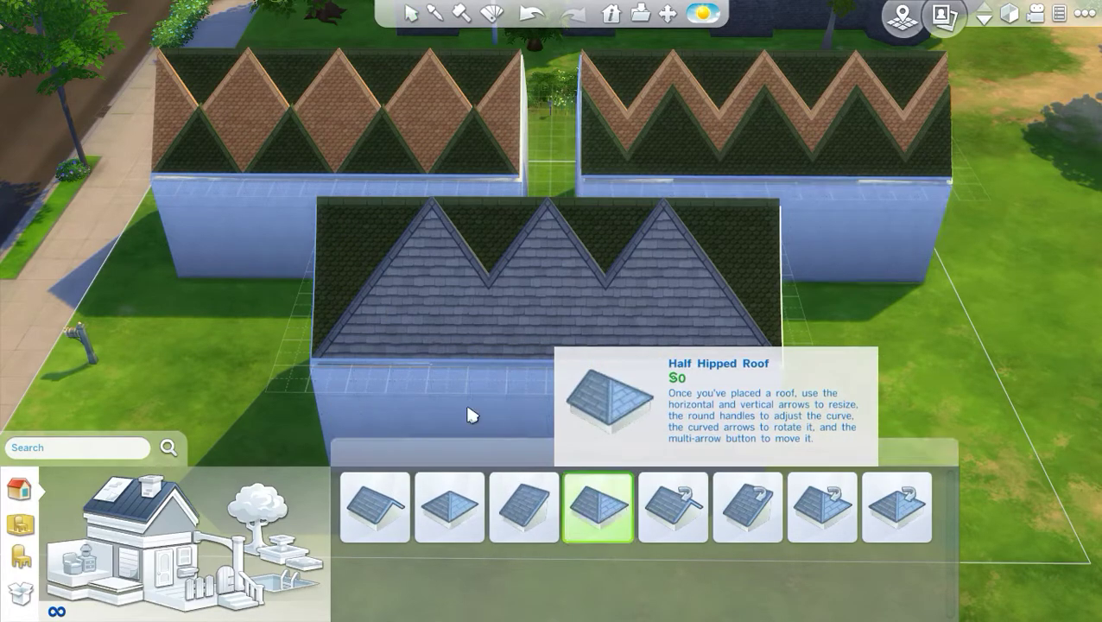
left_click(393, 346)
left_click_drag(497, 362, 482, 359)
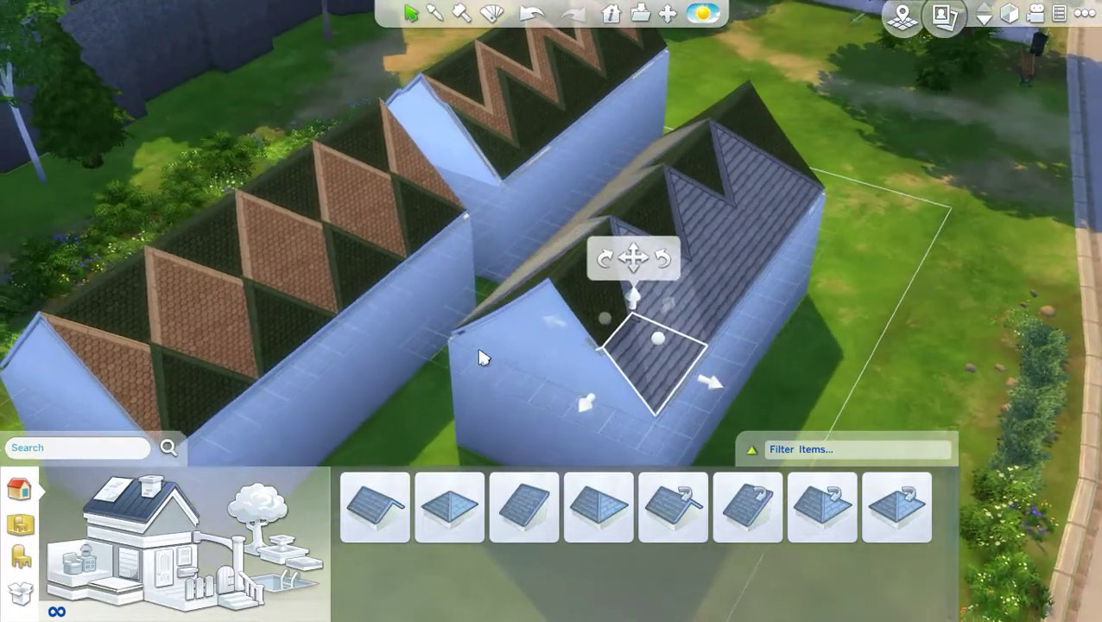
left_click_drag(563, 327, 607, 347)
left_click(832, 375)
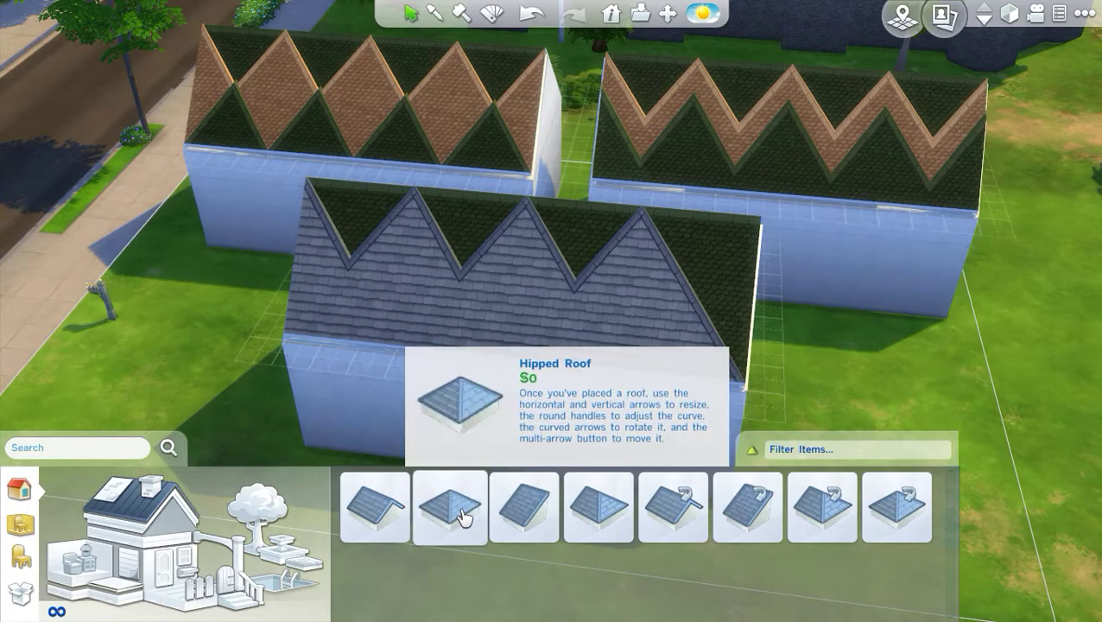
Step: Add a narrow half-hipped roof at the end away from the street, matching the hipped roofs' height and curve
left_click(612, 519)
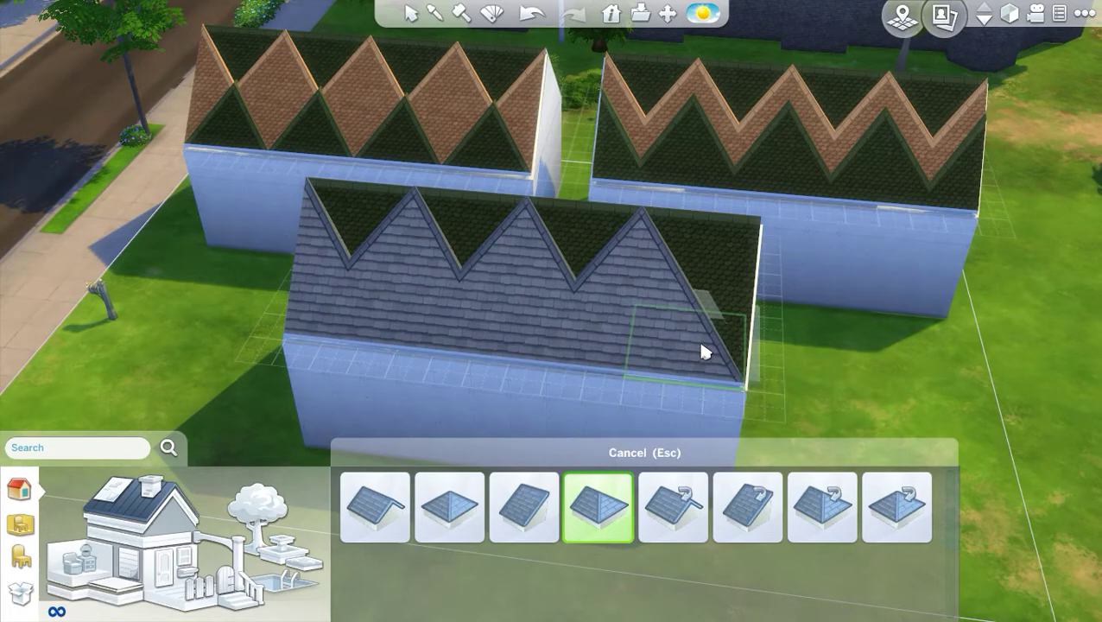
left_click(701, 345)
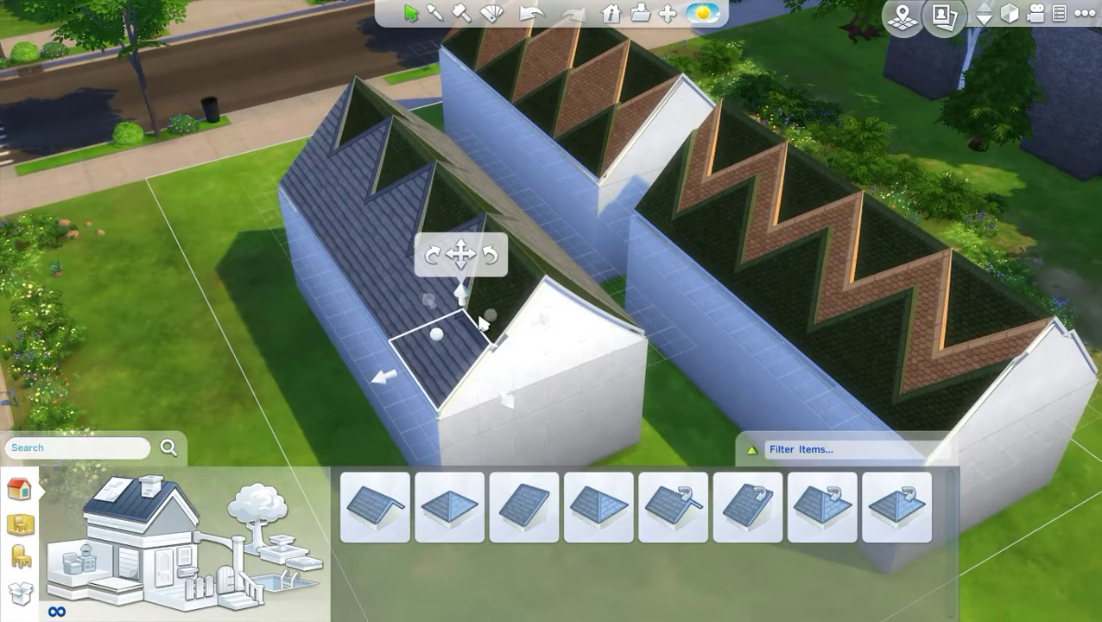
left_click_drag(481, 322, 644, 326)
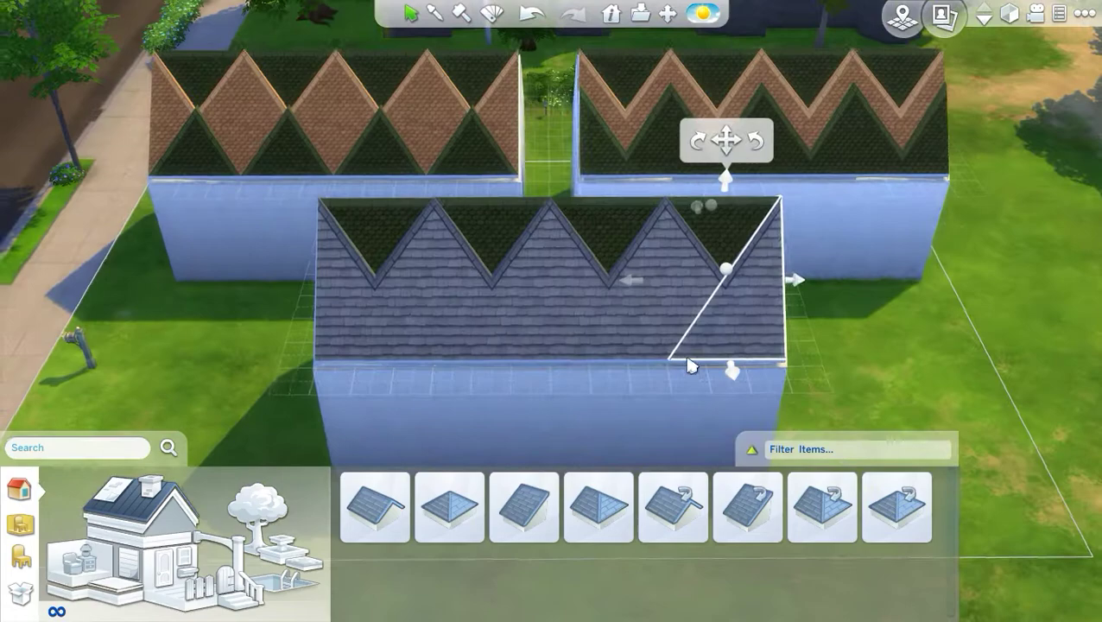
left_click(961, 360)
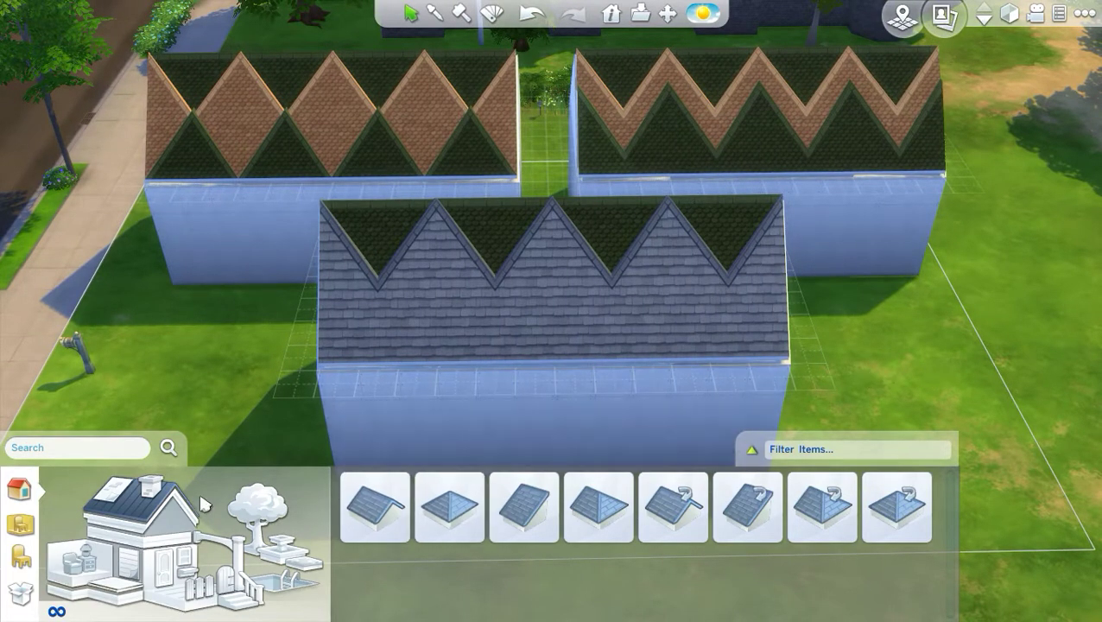
Step: Cover the three hipped roofs and the two narrow half-hipped end pieces with the orange-brown Scalloped Pine Roof pattern
left_click(115, 501)
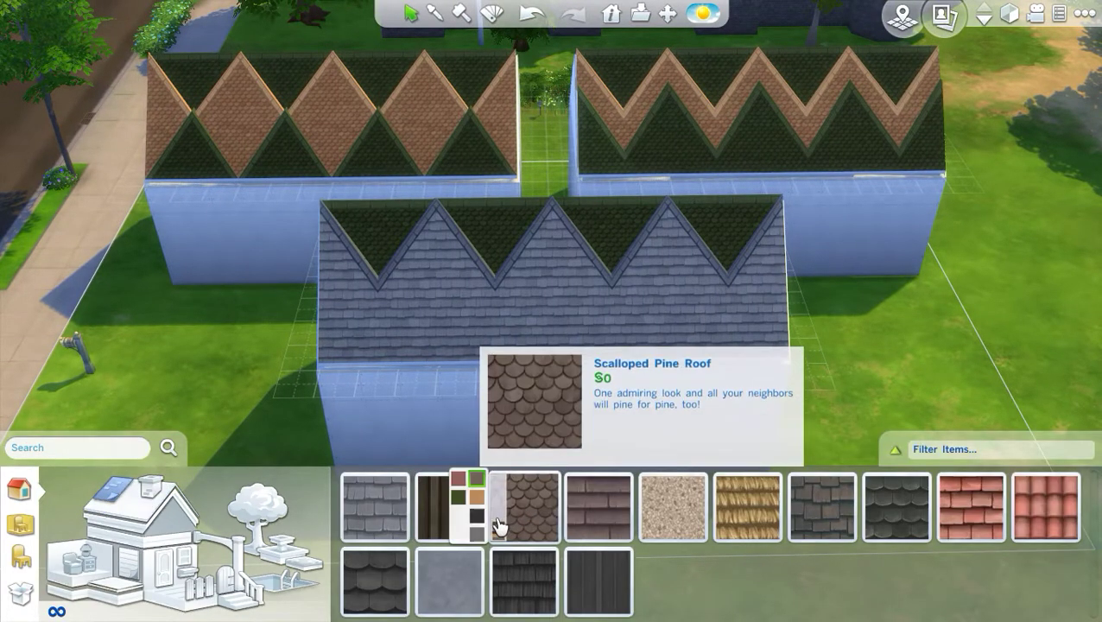
left_click(480, 510)
mouse_move(341, 352)
left_mouse_down()
mouse_move(458, 328)
mouse_move(751, 320)
left_mouse_up()
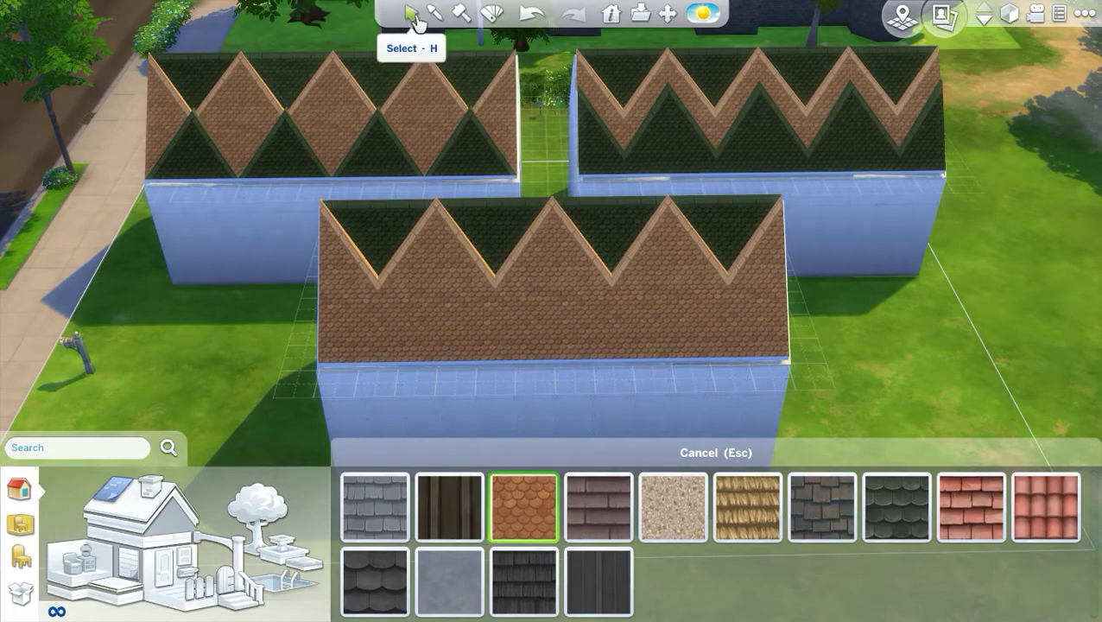
left_click(411, 13)
Step: Examine the front room's zigzag roof and how its overlapping pieces meet from several angles and distances
left_click_drag(373, 340, 444, 335)
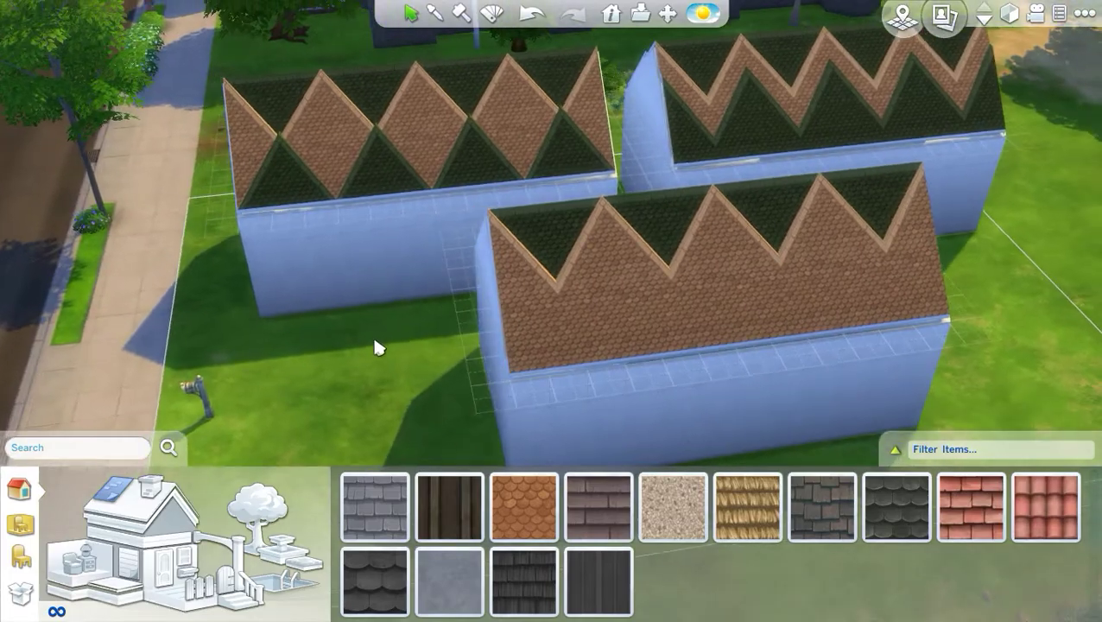
left_click_drag(566, 319, 691, 324)
left_click_drag(829, 349, 864, 355)
scroll(863, 355, "up", 5)
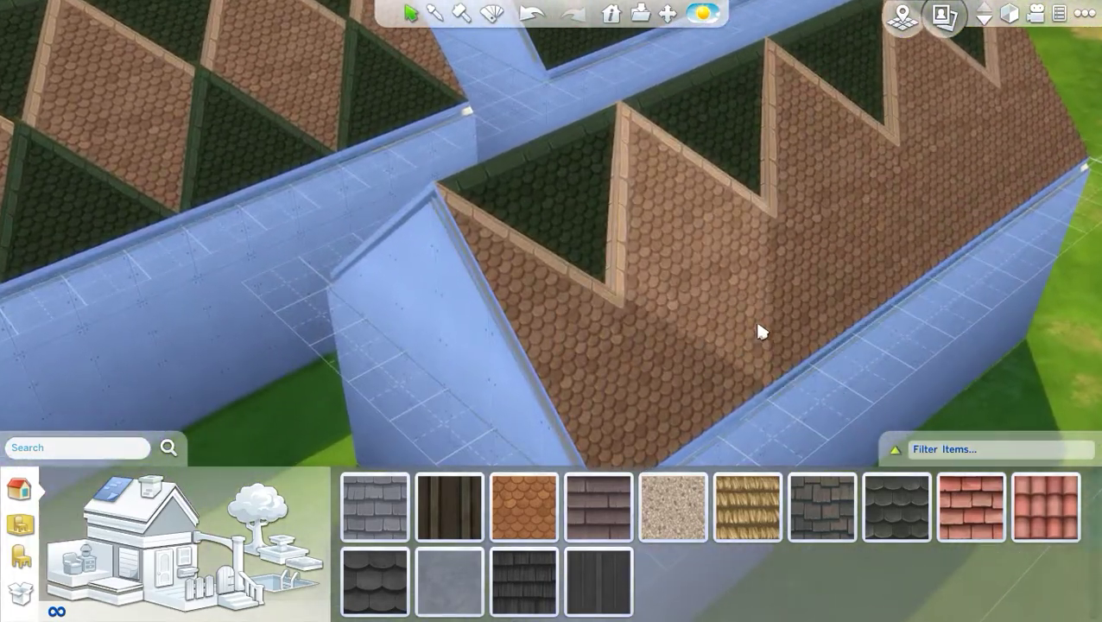
scroll(759, 333, "down", 5)
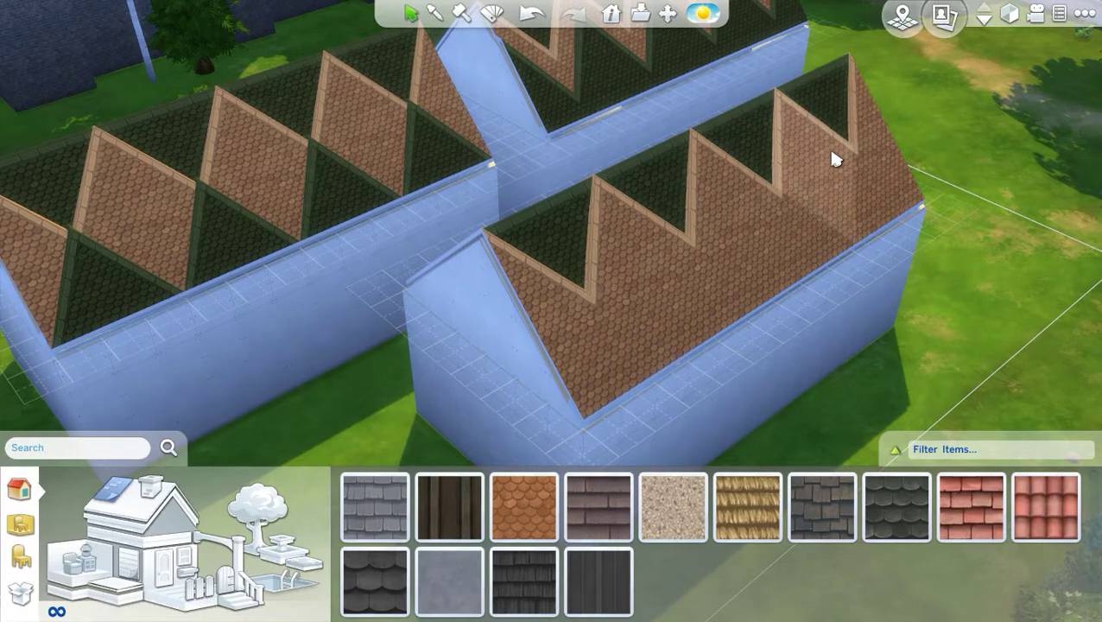
left_click_drag(677, 261, 628, 279)
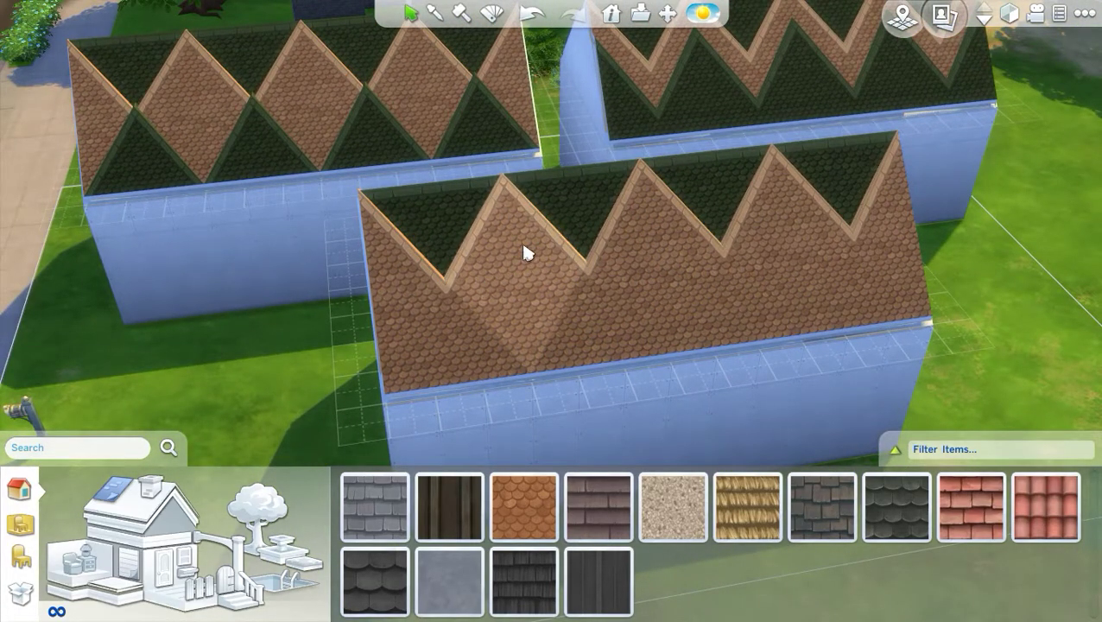
left_click_drag(677, 281, 689, 235)
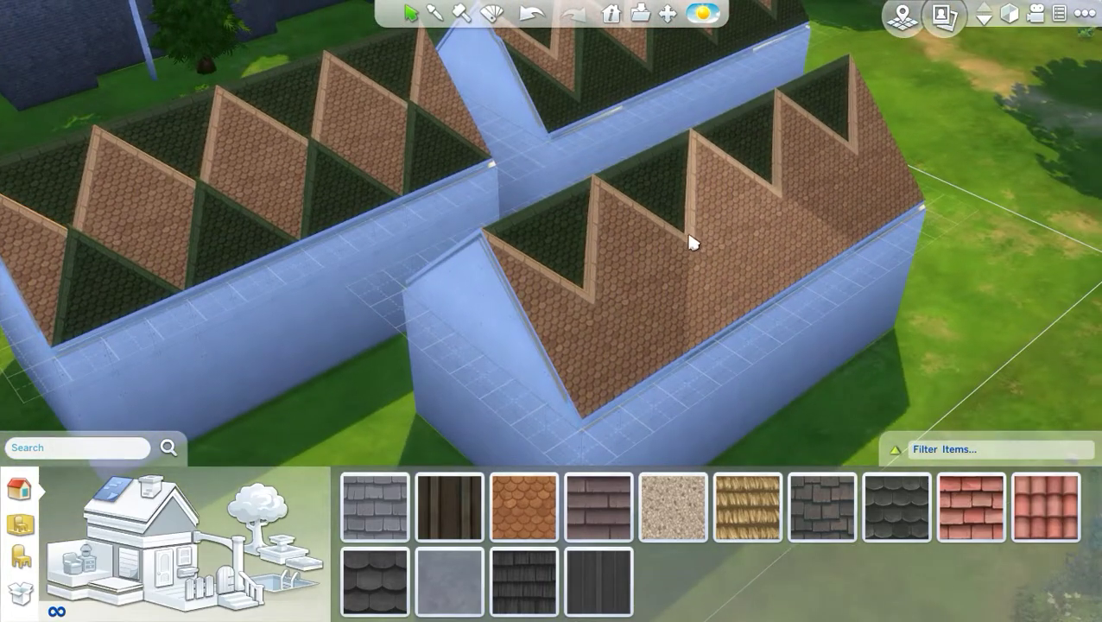
key("e")
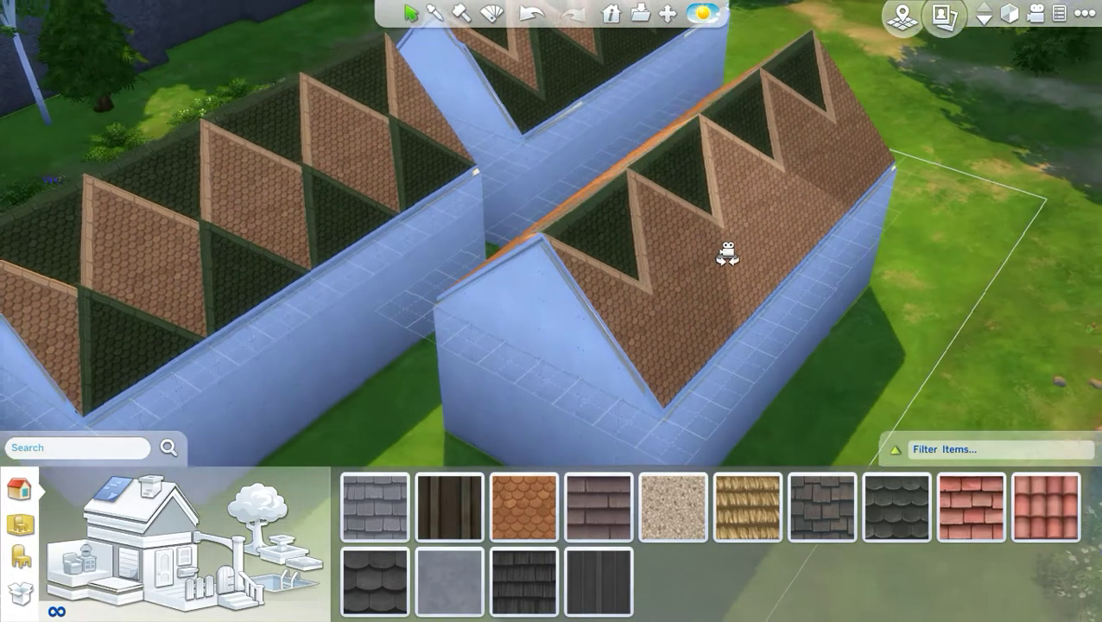
left_click_drag(755, 229, 756, 228)
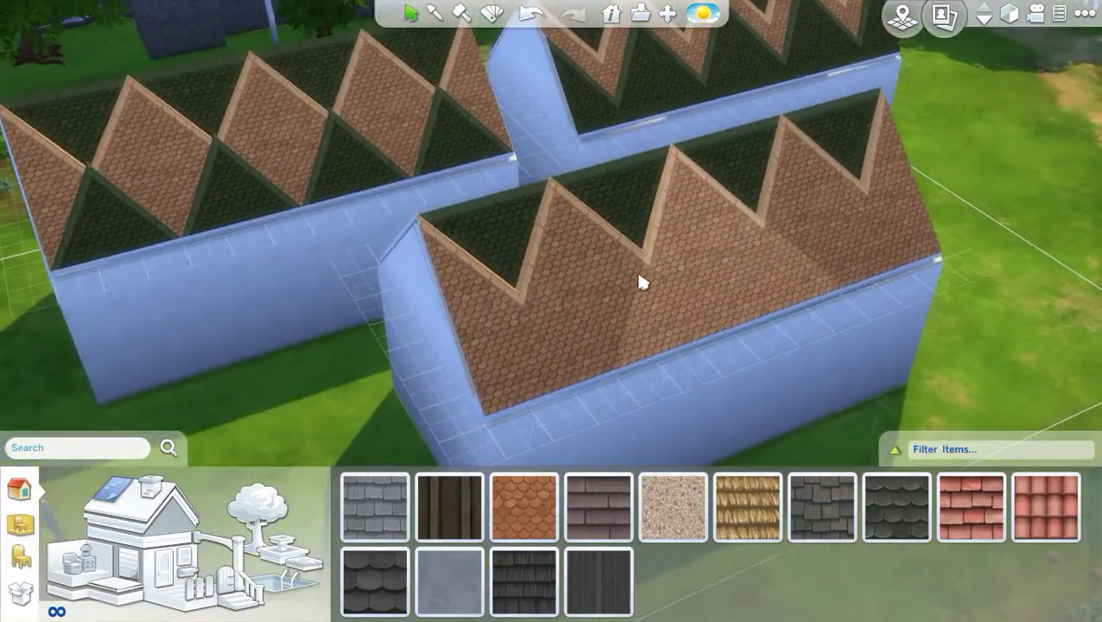
left_click_drag(639, 273, 562, 331)
left_click_drag(476, 348, 536, 358)
Step: Add a hipped roof at the street end of the front room's eave, adjusting its height so its peak meets the first green point
left_click(133, 518)
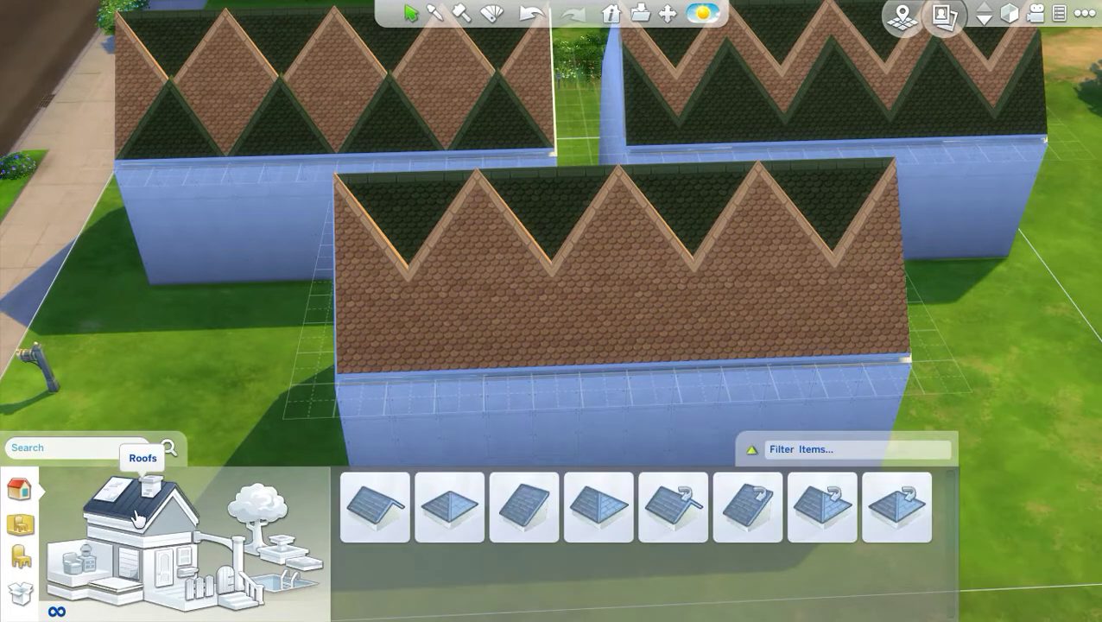
left_click(471, 518)
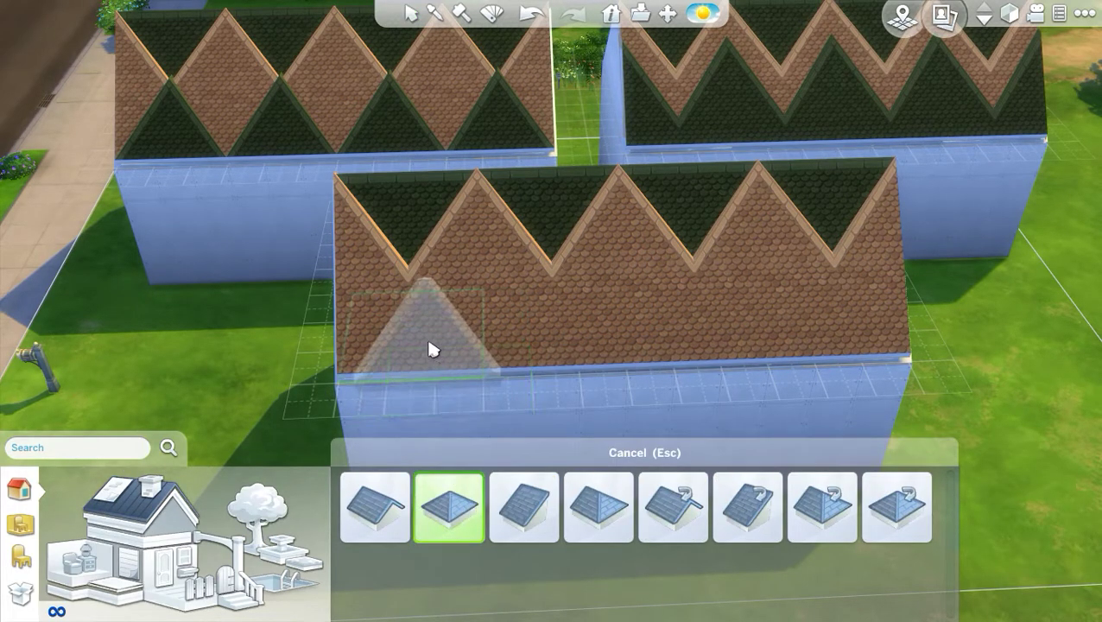
left_click(416, 347)
key("e")
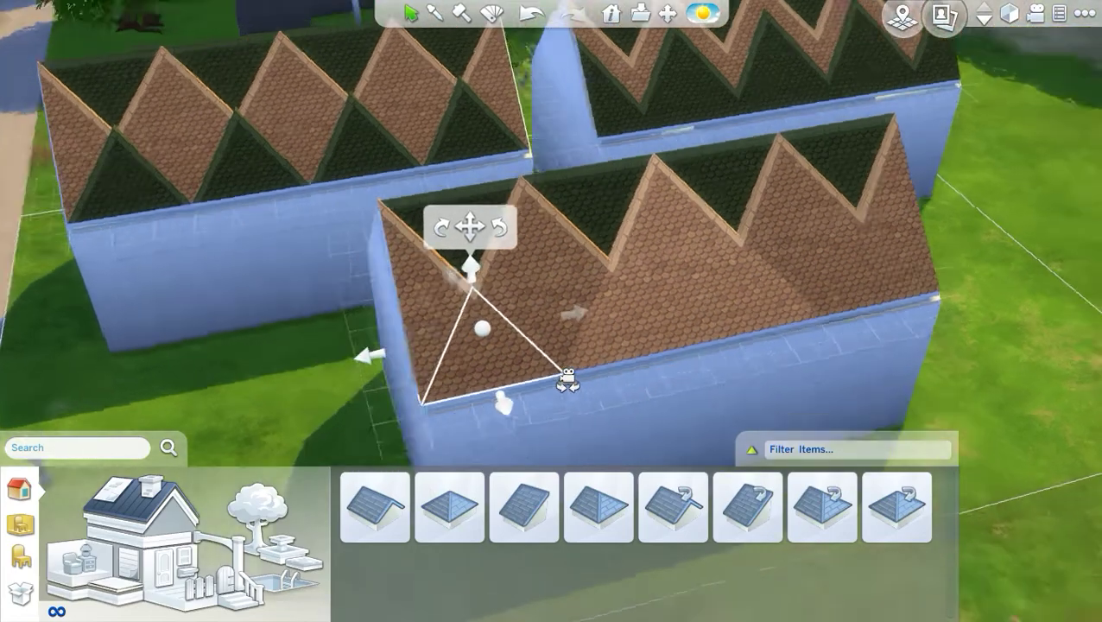
left_click_drag(457, 277, 445, 270)
key("period")
left_click_drag(424, 221, 423, 218)
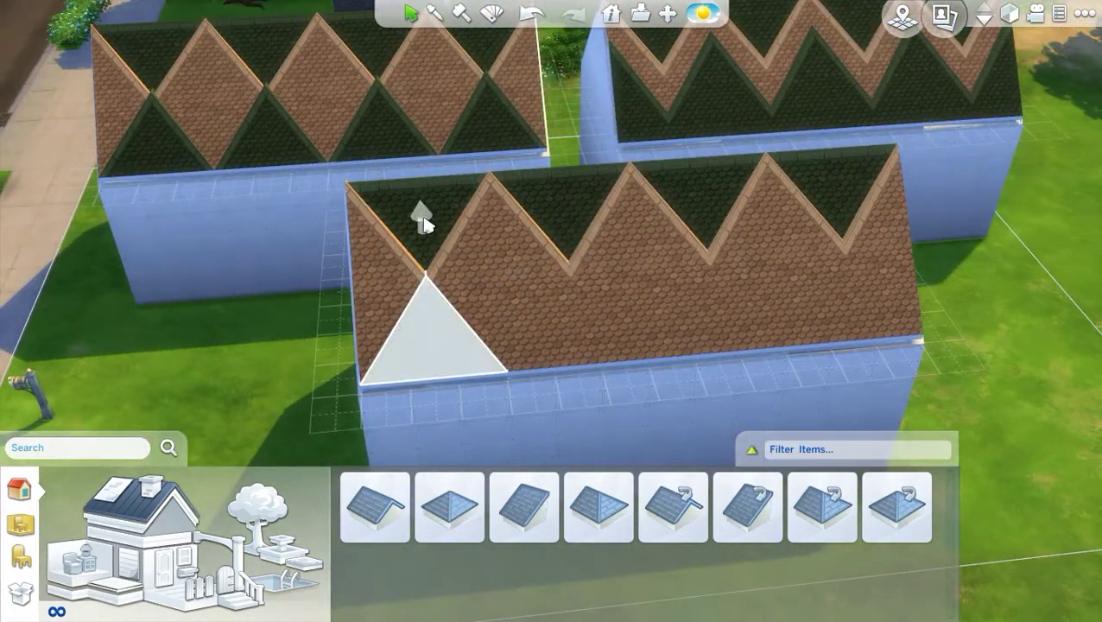
mouse_move(423, 220)
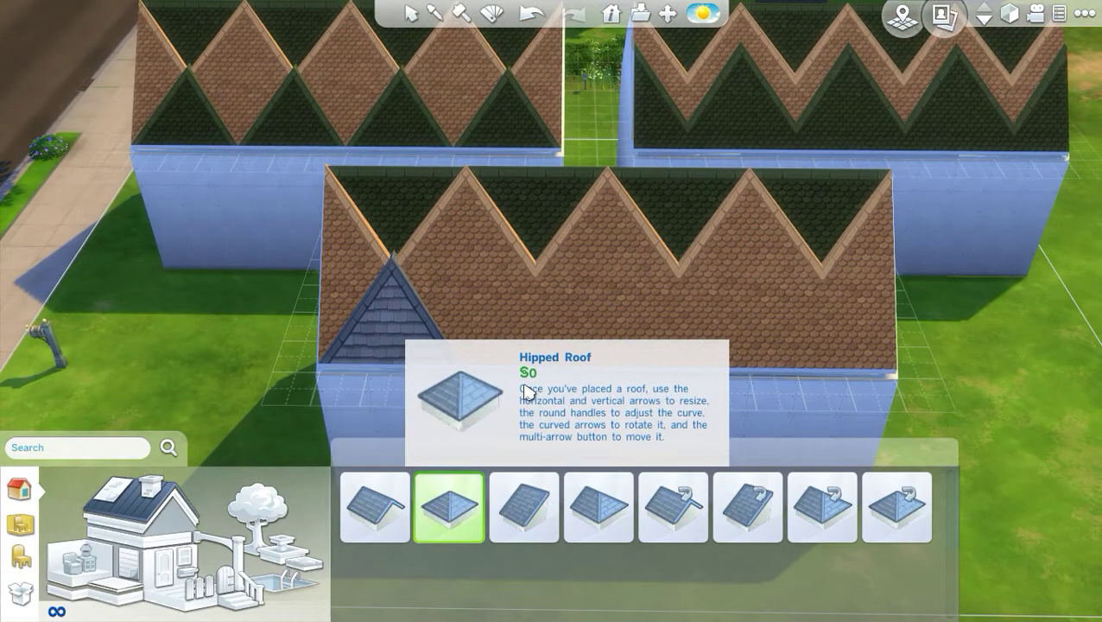
Step: Add a second hipped roof beside the first along the eave, shaping its peak to meet the second green point
left_click(449, 507)
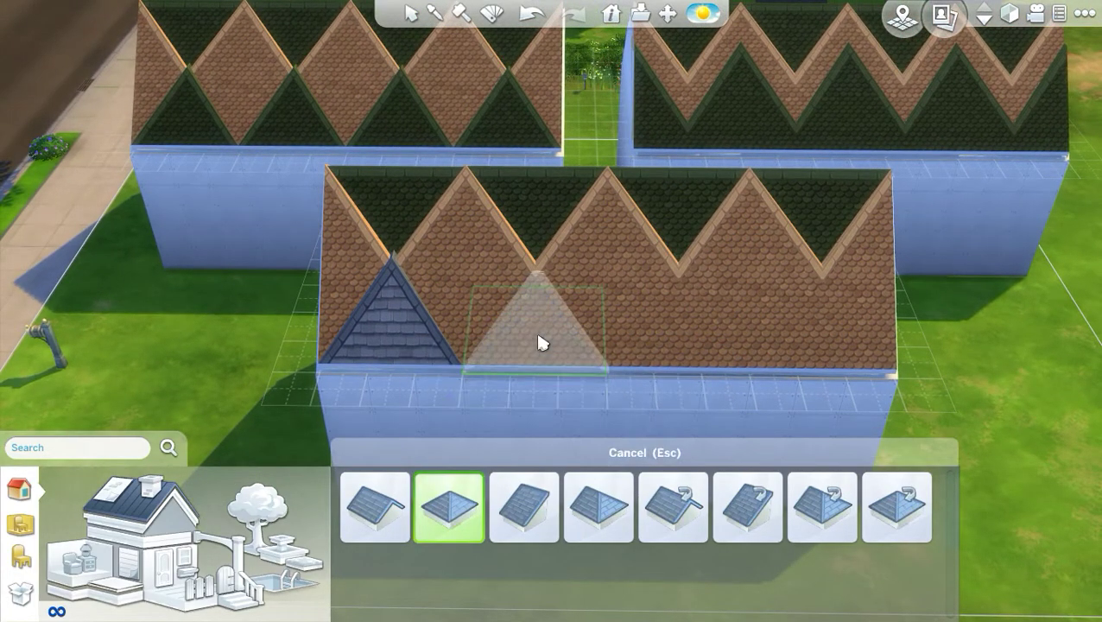
left_click(537, 336)
key("comma")
left_click_drag(488, 237, 508, 199)
key("period")
left_click(966, 364)
left_click_drag(998, 372, 1017, 383)
key("d")
Step: Add a third hipped roof along the front eave and shape it so its peak meets the third green point
left_click(448, 510)
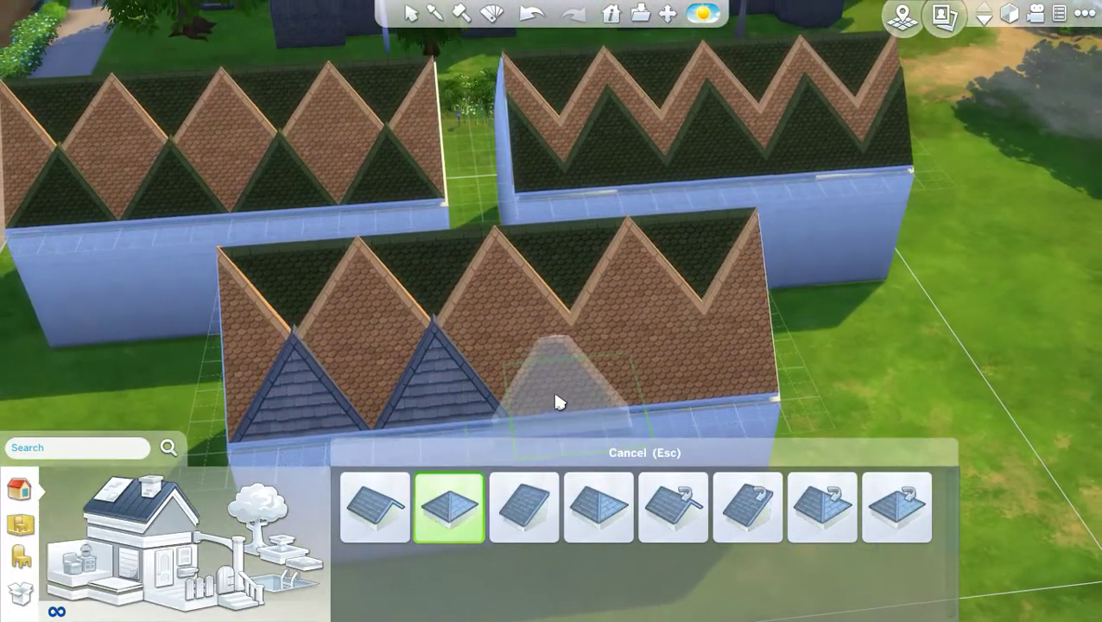
left_click(565, 401)
left_click_drag(593, 311, 544, 285)
left_click_drag(628, 286, 628, 283)
left_click(917, 323)
left_click_drag(917, 323, 525, 461)
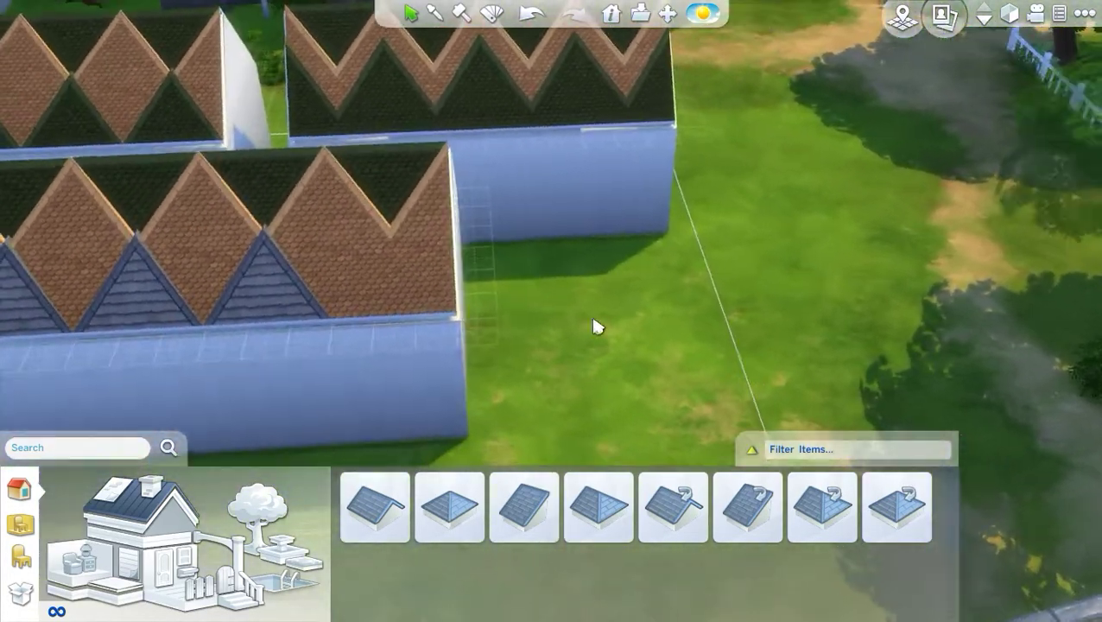
Step: Add a fourth hipped roof at the end away from the street, raising its peak to the last green point
left_click(449, 507)
left_click(514, 306)
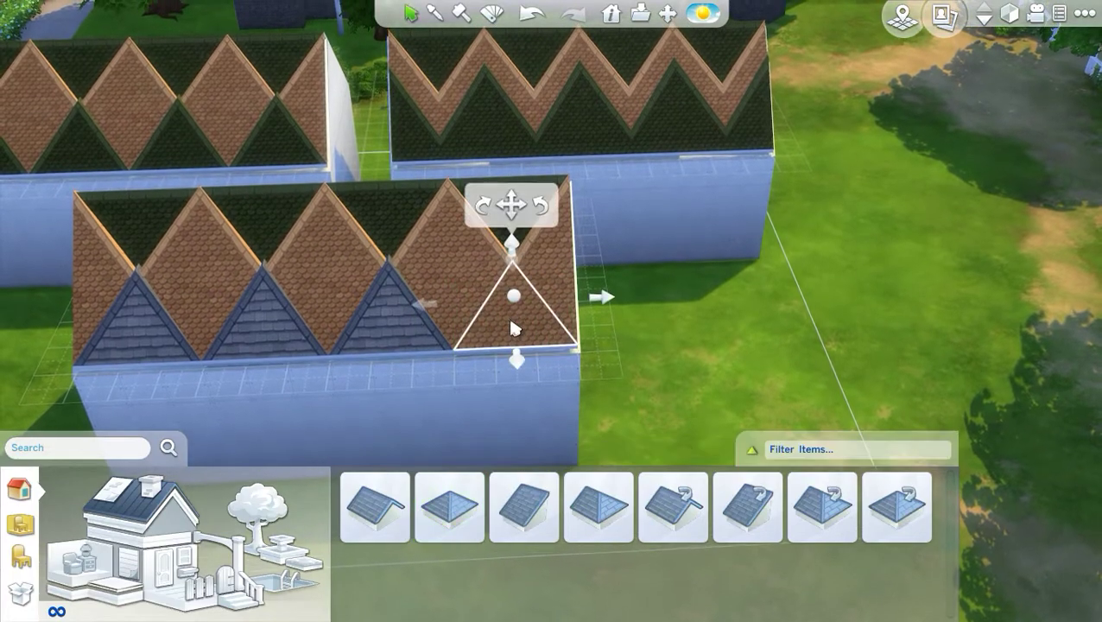
left_click_drag(686, 356, 444, 246)
left_click_drag(531, 237, 530, 224)
left_click(794, 328)
left_click_drag(796, 336, 400, 144)
Step: Copy the dark green Scalloped Pine Roof pattern from the main roof onto the small hipped roofs along the eave
left_click(434, 13)
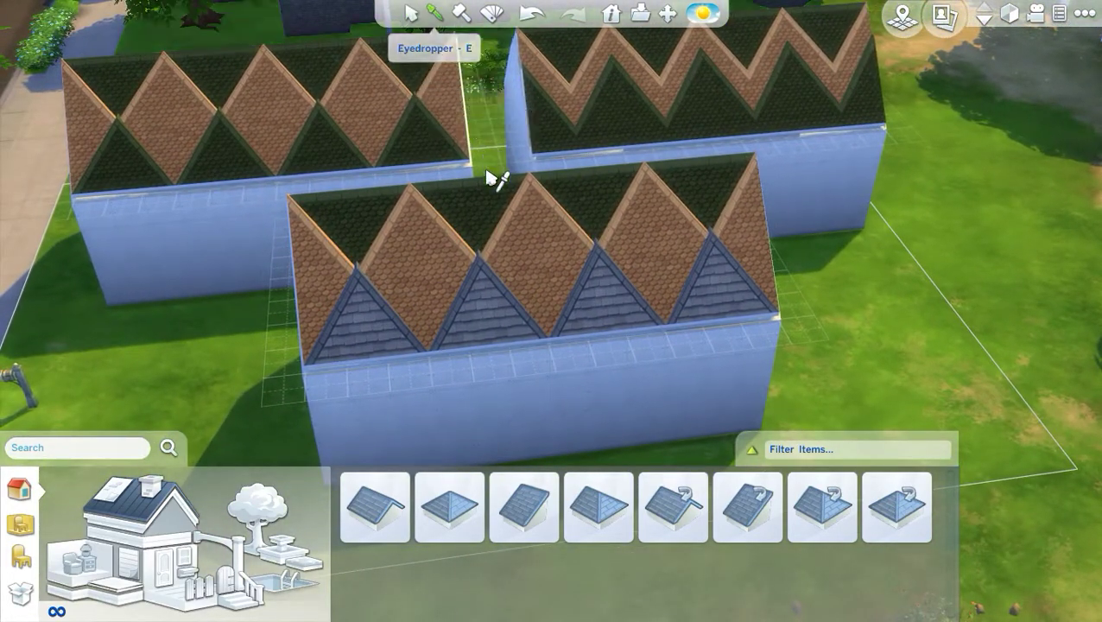
left_click(488, 186)
left_click(475, 321)
left_click(598, 321)
left_click(711, 314)
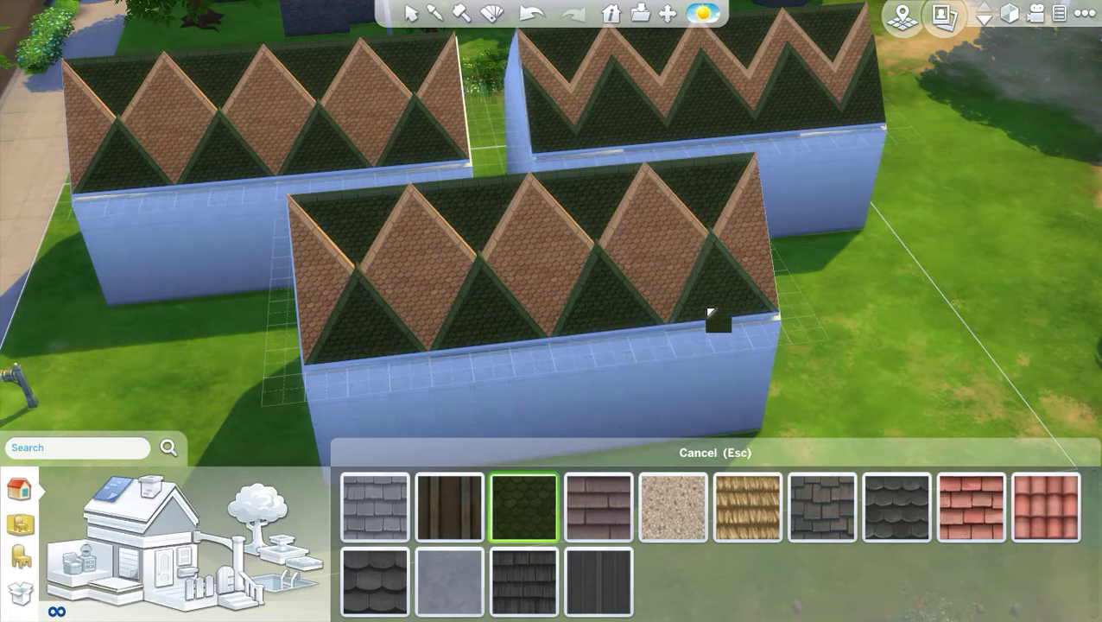
left_click(411, 13)
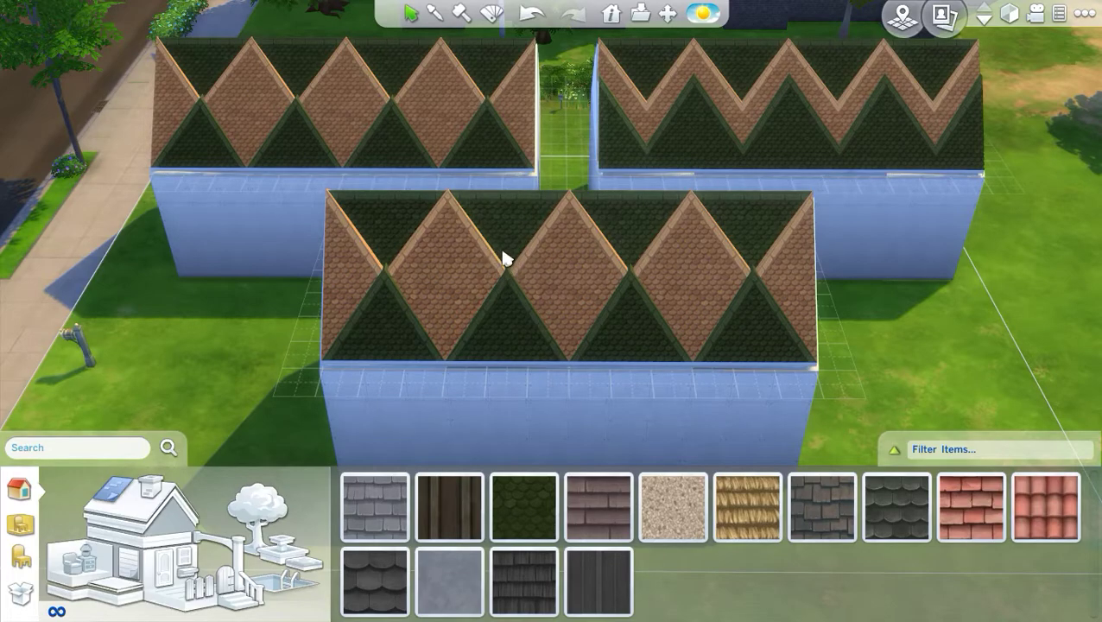
Step: Examine the front room's diamond roof and its overlapping pieces from the street end and from the front
left_click_drag(566, 315, 659, 312)
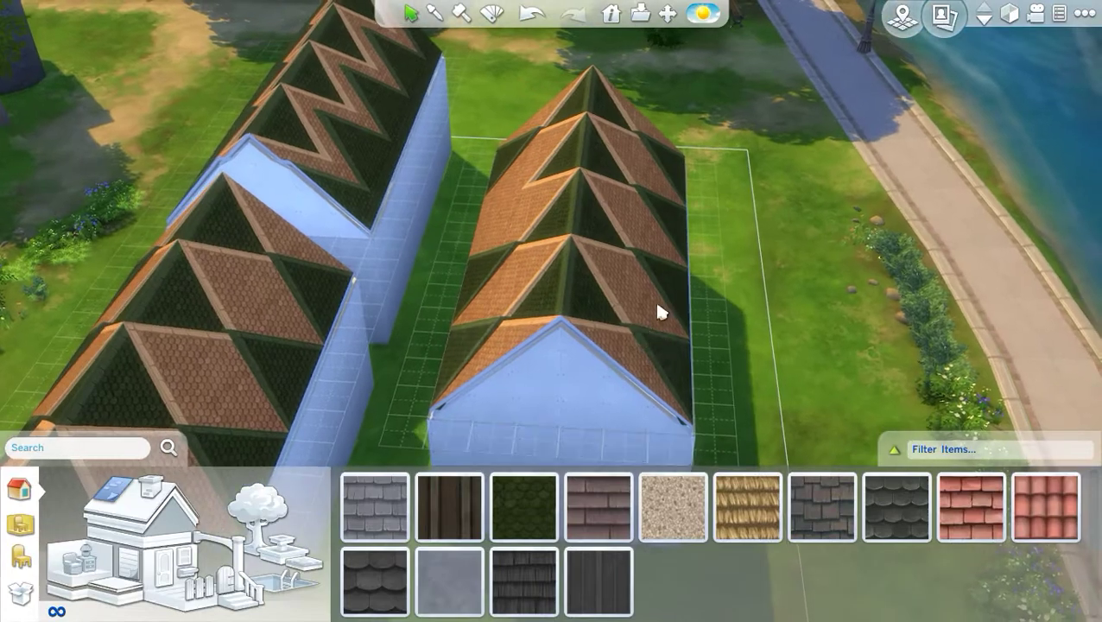
left_click(679, 222)
left_click_drag(485, 220, 454, 222)
left_click(749, 305)
left_click_drag(741, 319, 765, 338)
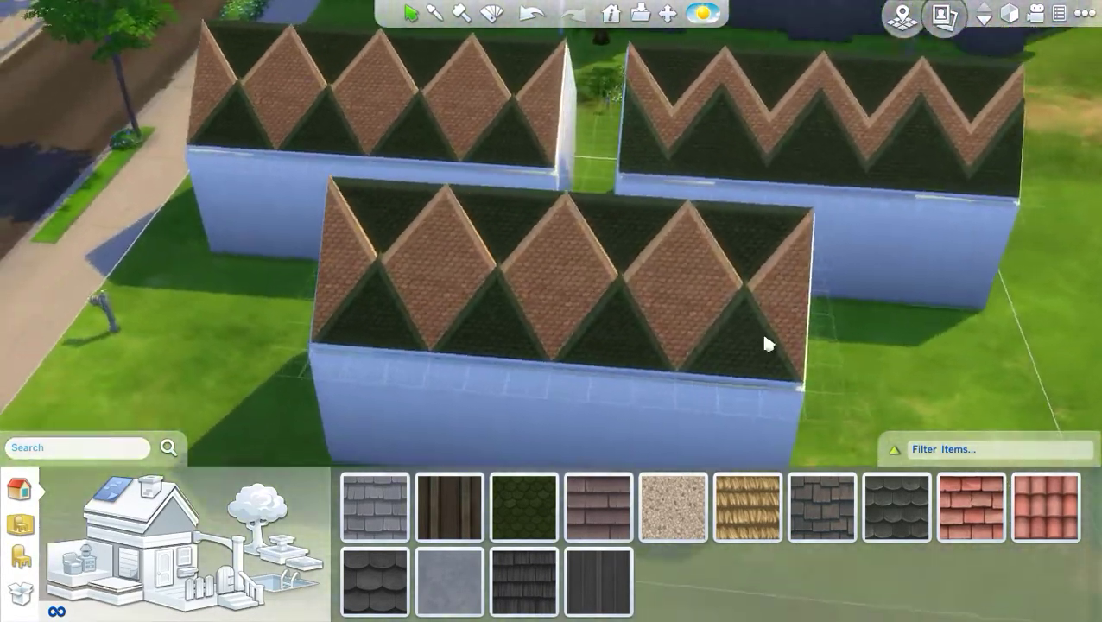
left_click_drag(888, 379, 932, 368)
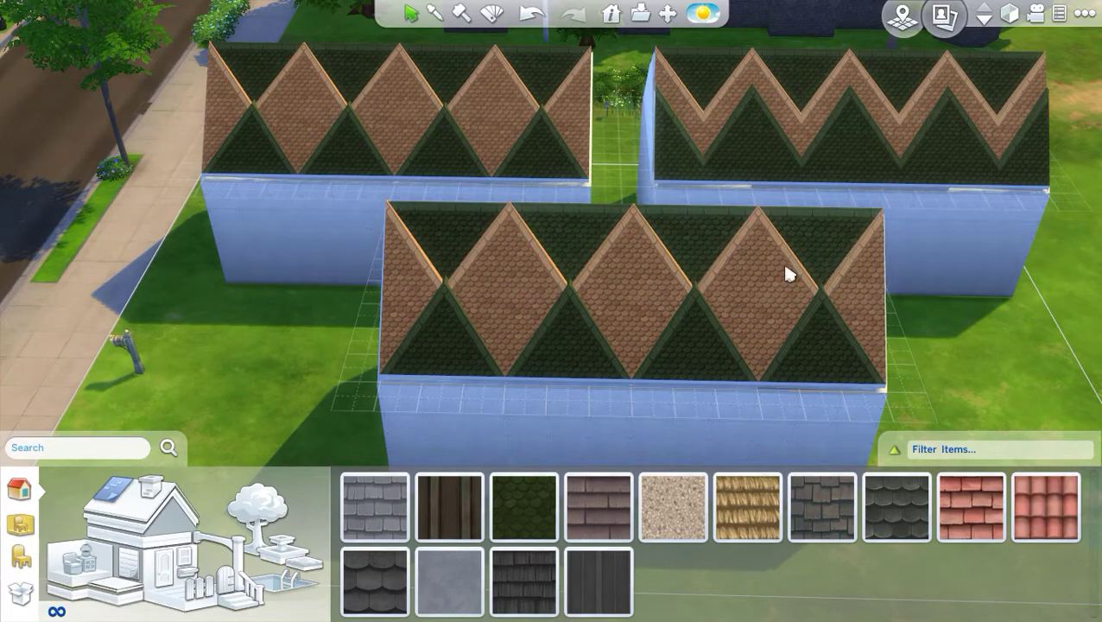
Step: Move the street-end green hipped roof onto the lawn, then center the second one under the first brown peak and enlarge it
left_click(469, 347)
left_click_drag(449, 191, 233, 423)
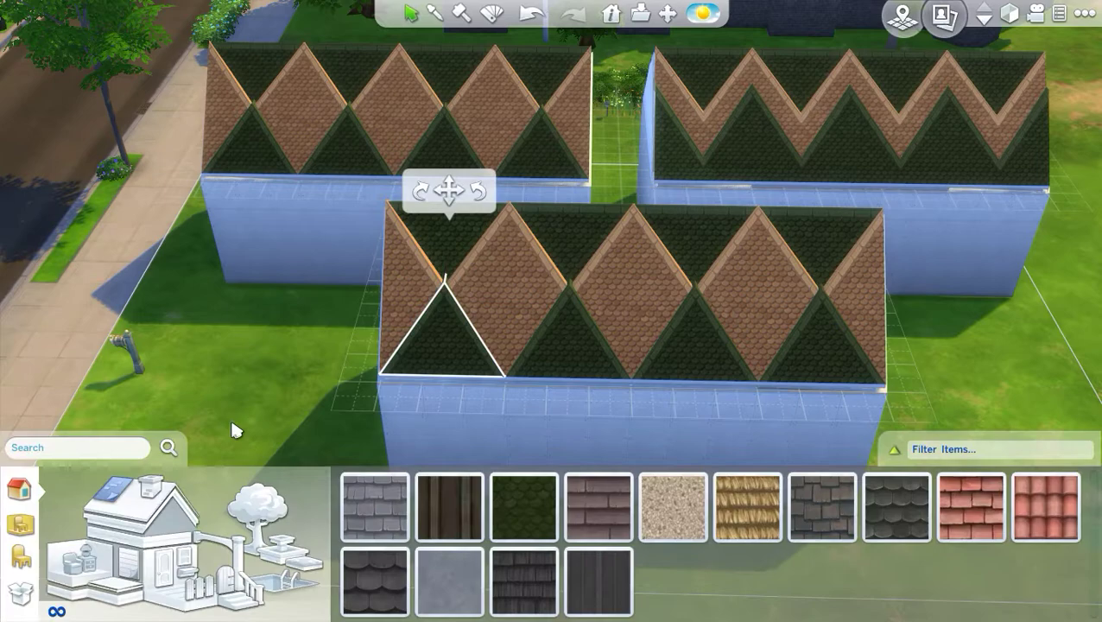
left_click(575, 348)
left_click_drag(485, 291, 446, 293)
left_click_drag(553, 190, 520, 298)
left_click(827, 344)
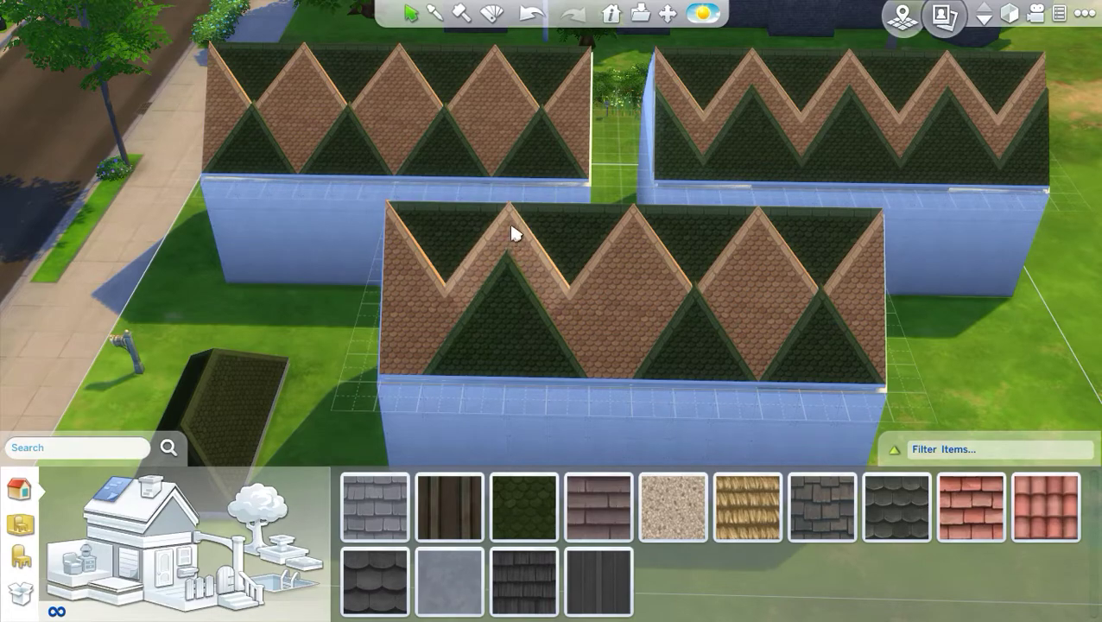
Step: Shift the remaining two green hipped roofs under the second and third brown peaks and enlarge them to match the first
left_click(688, 345)
left_click_drag(696, 211, 644, 317)
left_click_drag(556, 292, 523, 294)
left_click(813, 344)
left_click_drag(816, 196, 749, 316)
left_click_drag(682, 304, 653, 303)
left_click(907, 368)
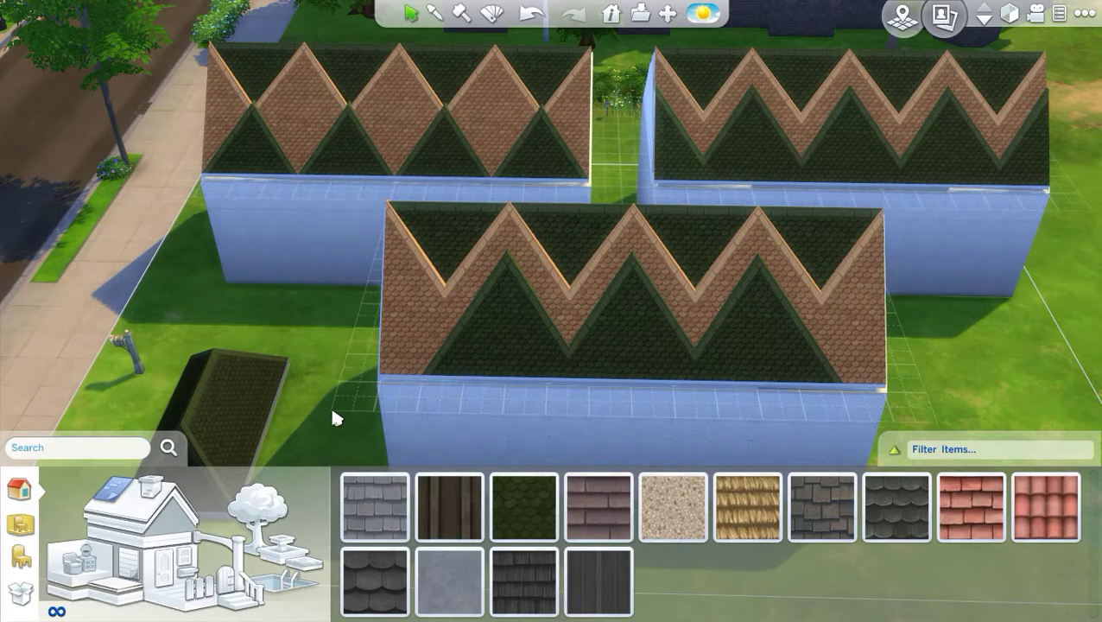
Step: Add a half-hipped roof at the end away from the street and size and shape it as half a triangle matching the green ones
left_click_drag(336, 419, 367, 423)
key("comma")
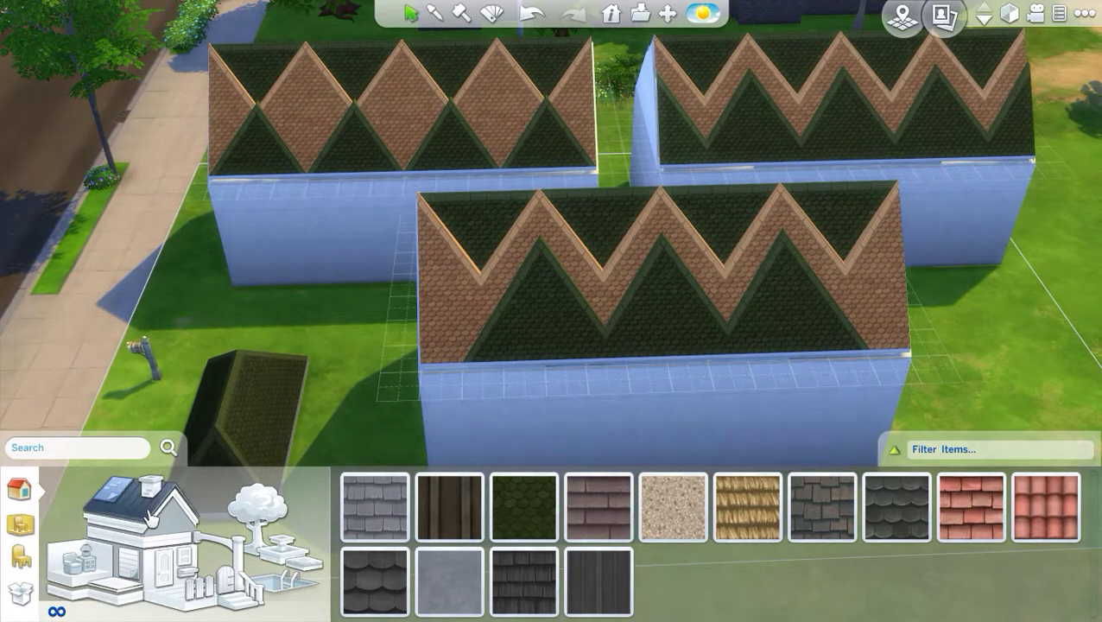
left_click(148, 516)
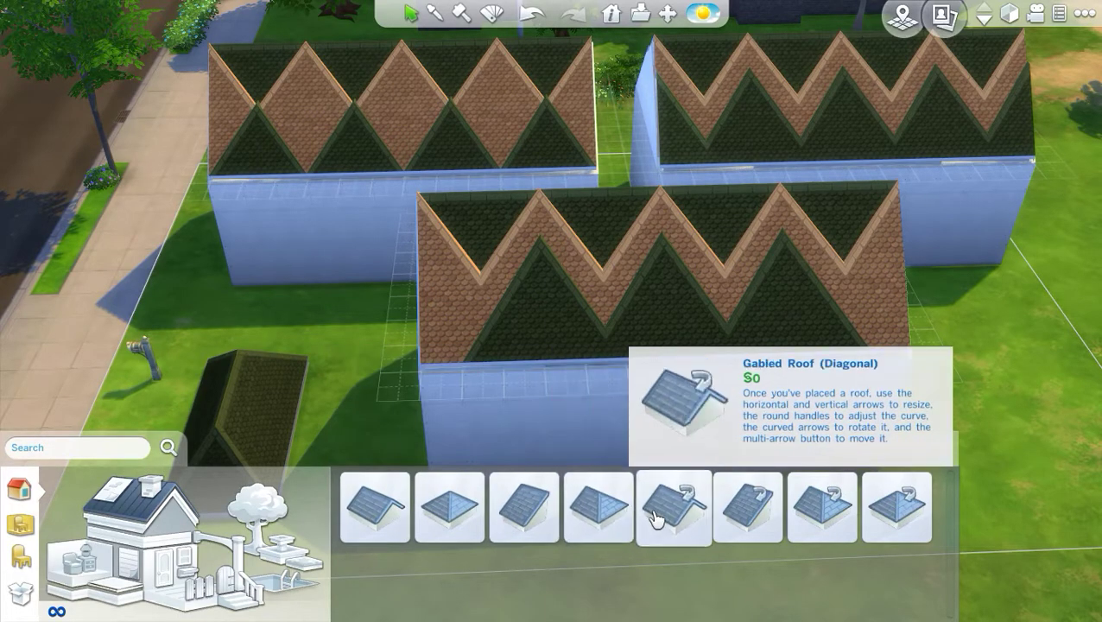
left_click(599, 510)
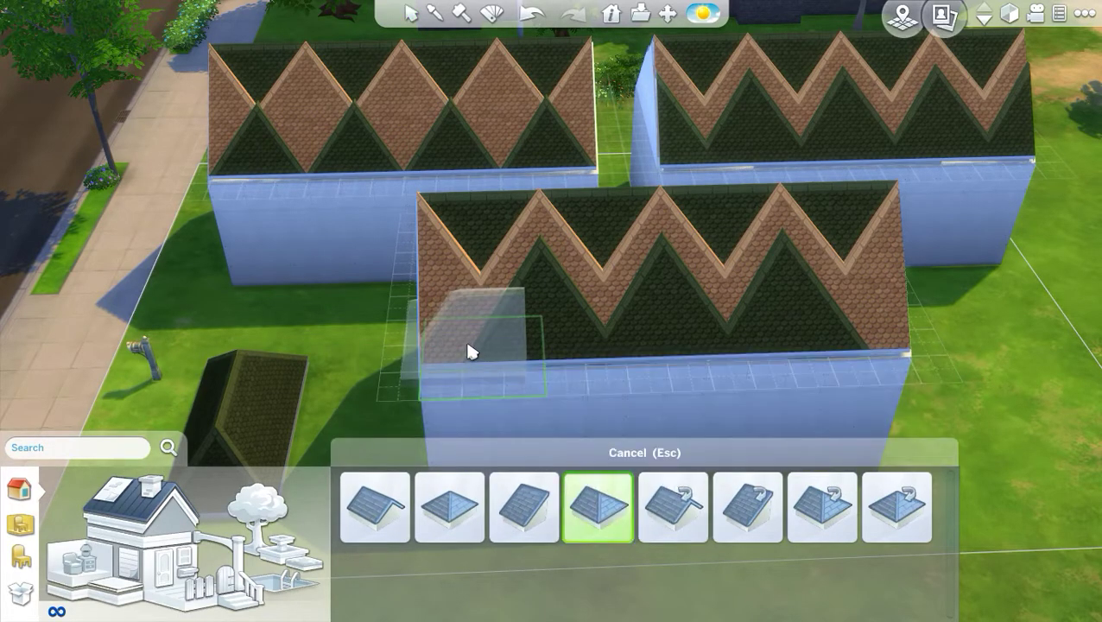
left_click(836, 323)
key("comma")
scroll(733, 373, "down", 2)
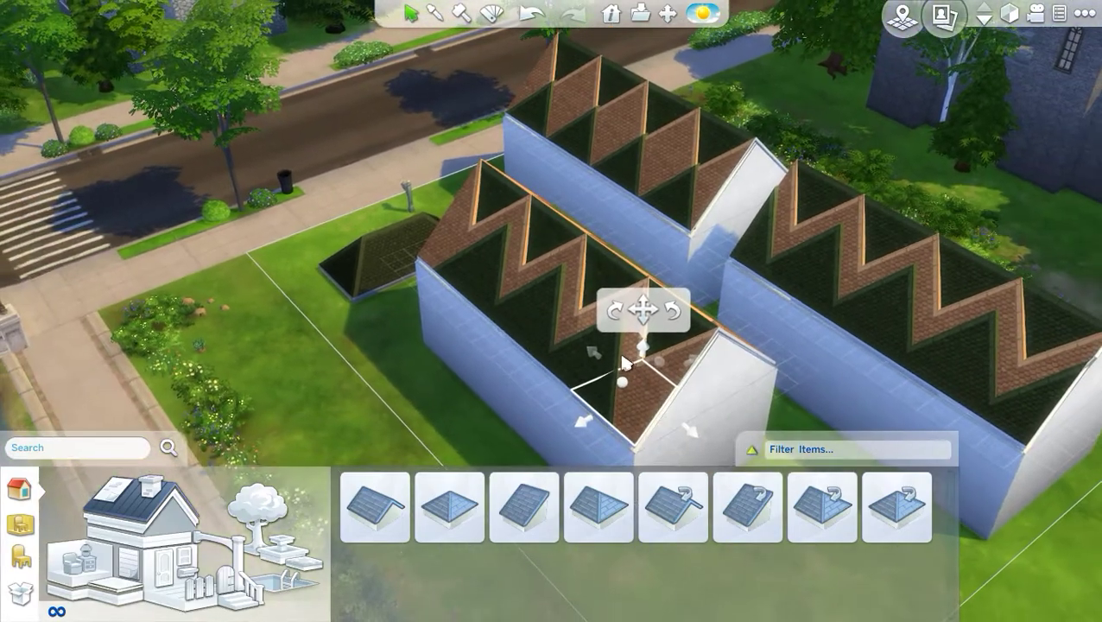
left_click_drag(594, 354, 614, 375)
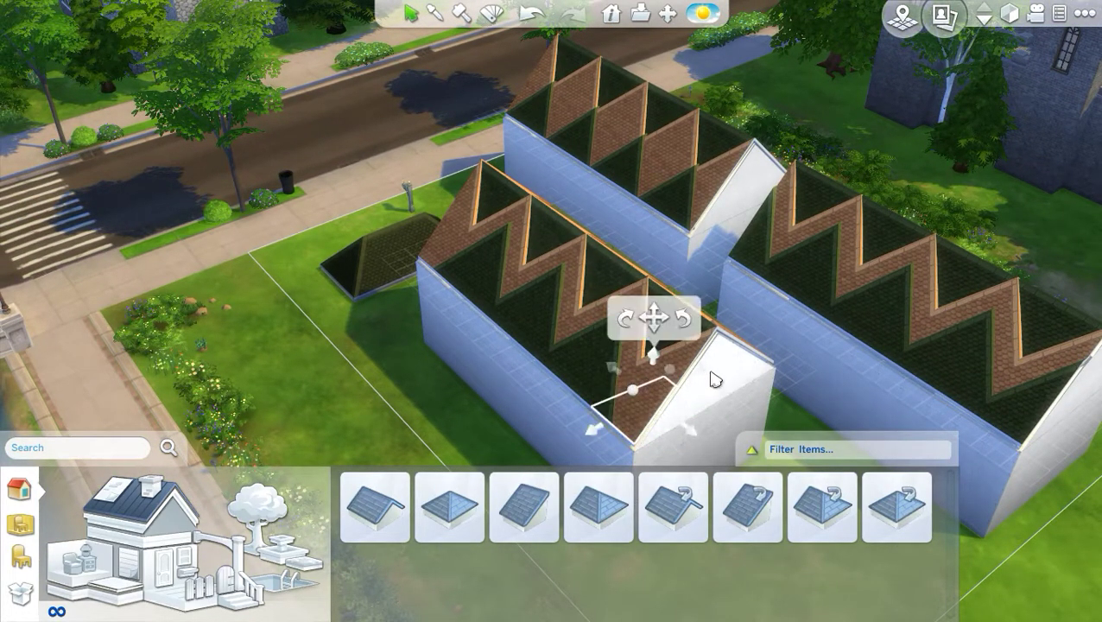
left_click_drag(705, 369, 768, 355)
left_click_drag(693, 325, 659, 349)
left_click(394, 438)
left_click_drag(394, 438, 685, 423)
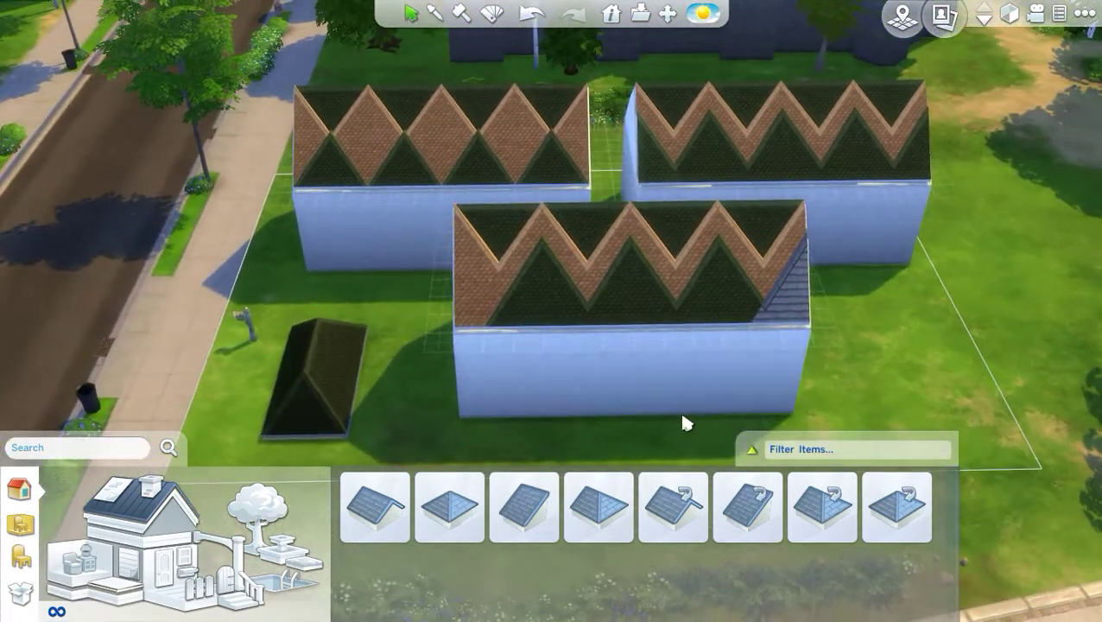
Step: Add a half-hipped roof at the street end, adjusting its height and curve to form half a triangle beside the green ones
key("e")
left_click(601, 510)
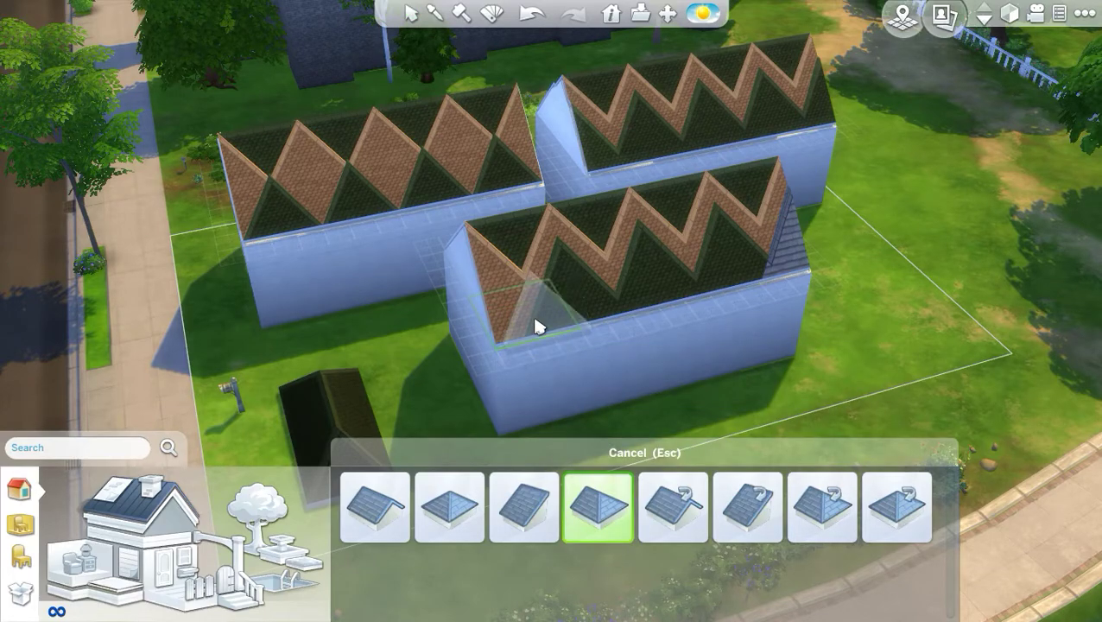
left_click(536, 327)
key("e")
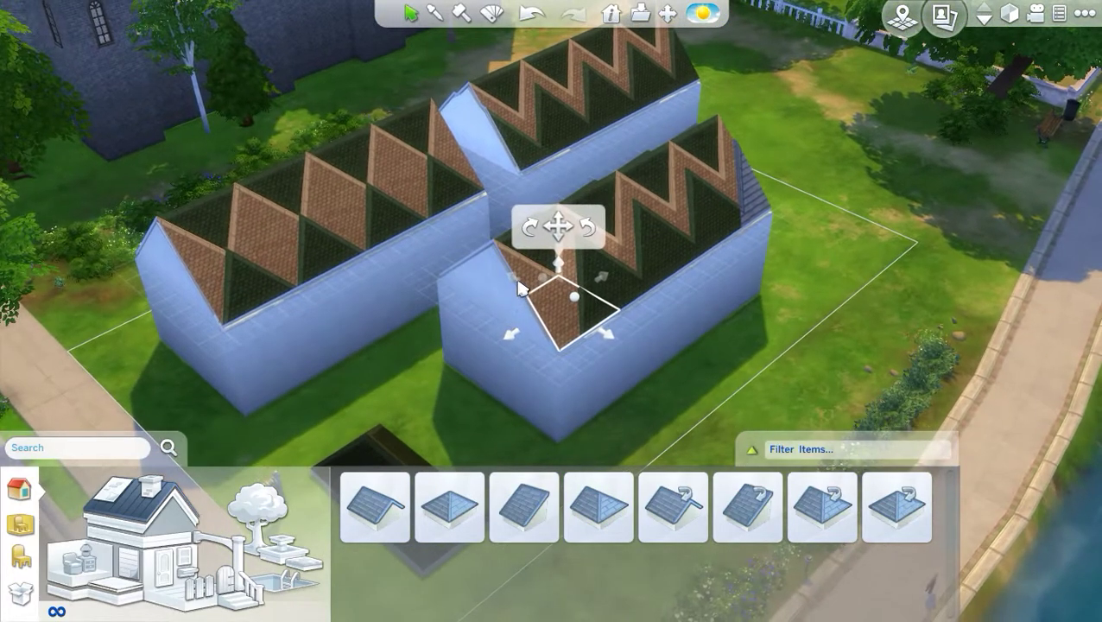
left_click(455, 273)
scroll(456, 273, "up", 3)
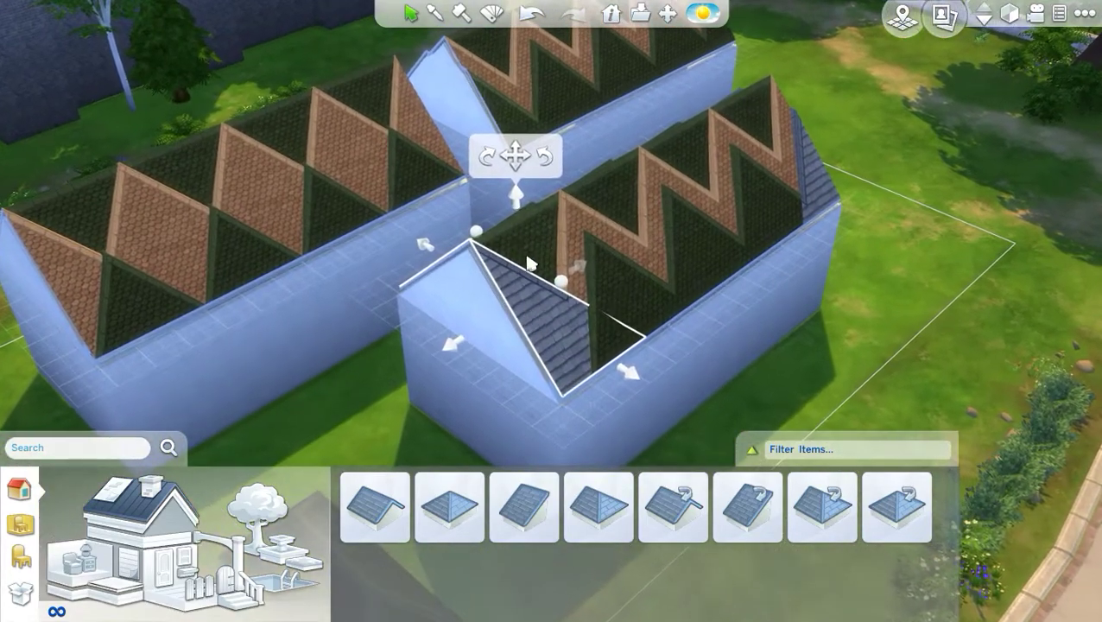
left_click_drag(580, 268, 551, 282)
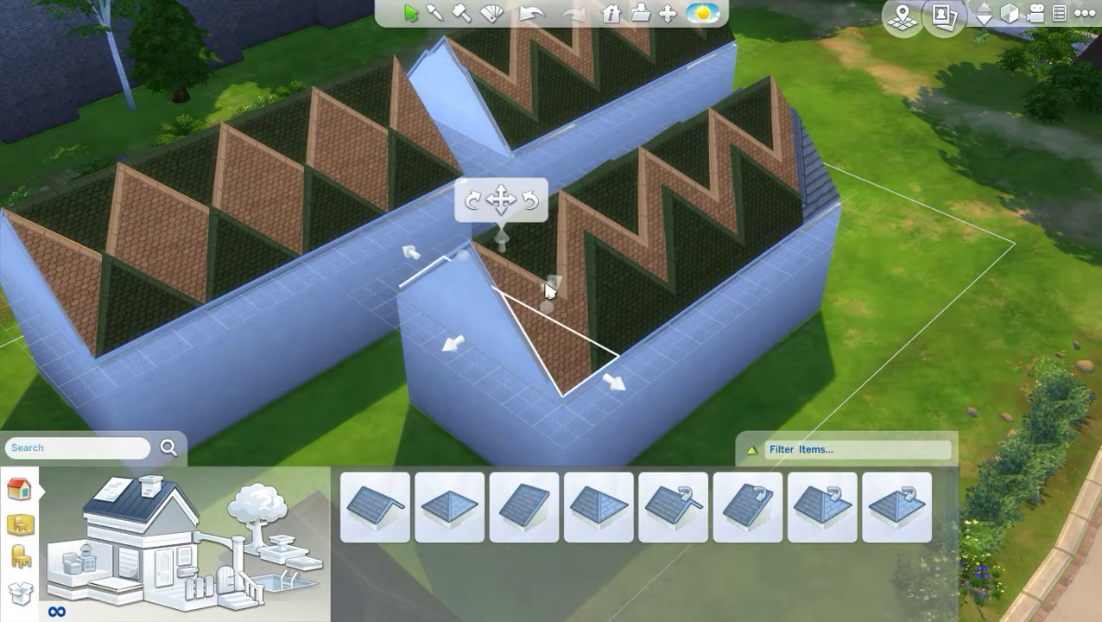
left_click_drag(503, 236, 506, 248)
left_click(903, 339)
Step: Copy the dark green Scalloped Pine Roof pattern onto both half-hipped end pieces
left_click(460, 16)
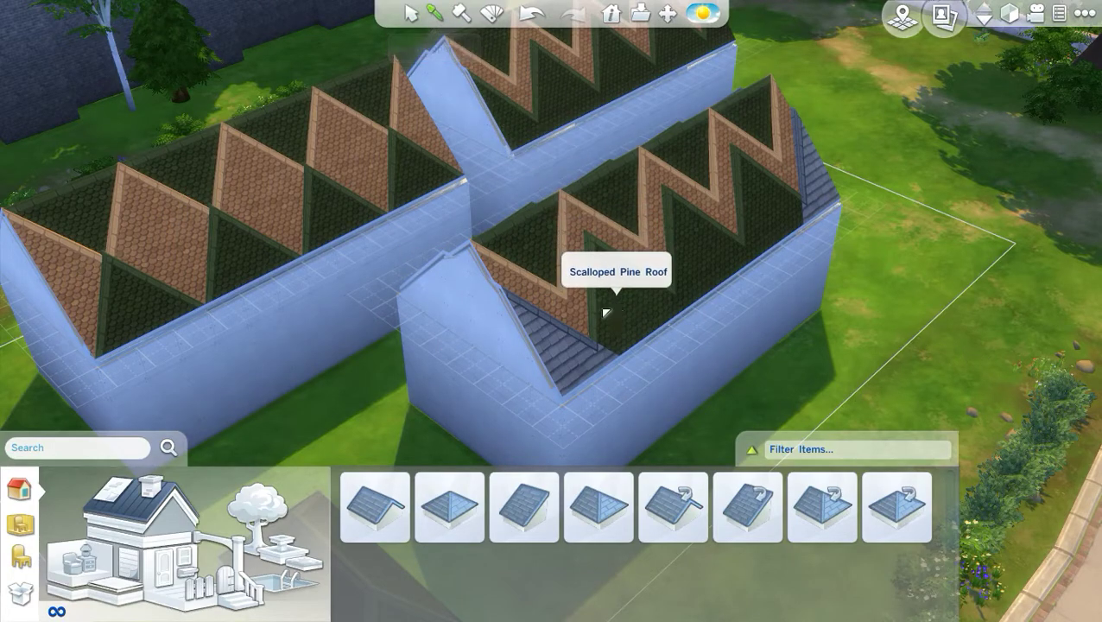
left_click(605, 313)
left_click(818, 193)
left_click(411, 14)
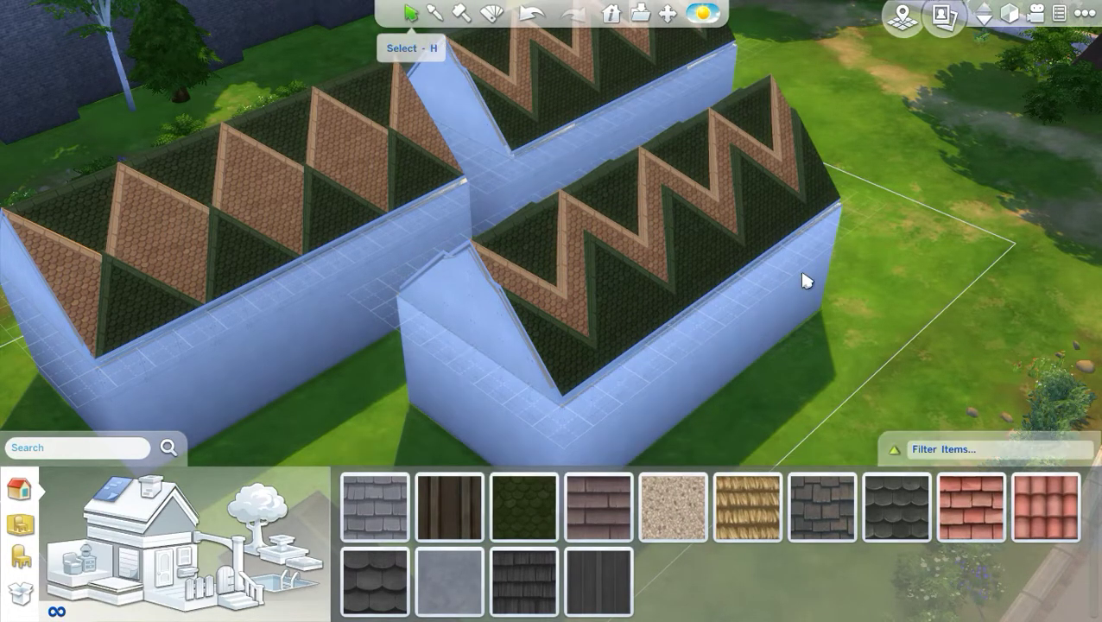
Step: Add the Square Roof Trim in dark brown to the stepped roof edges on the front room's street-end gable
left_click_drag(804, 278, 420, 314)
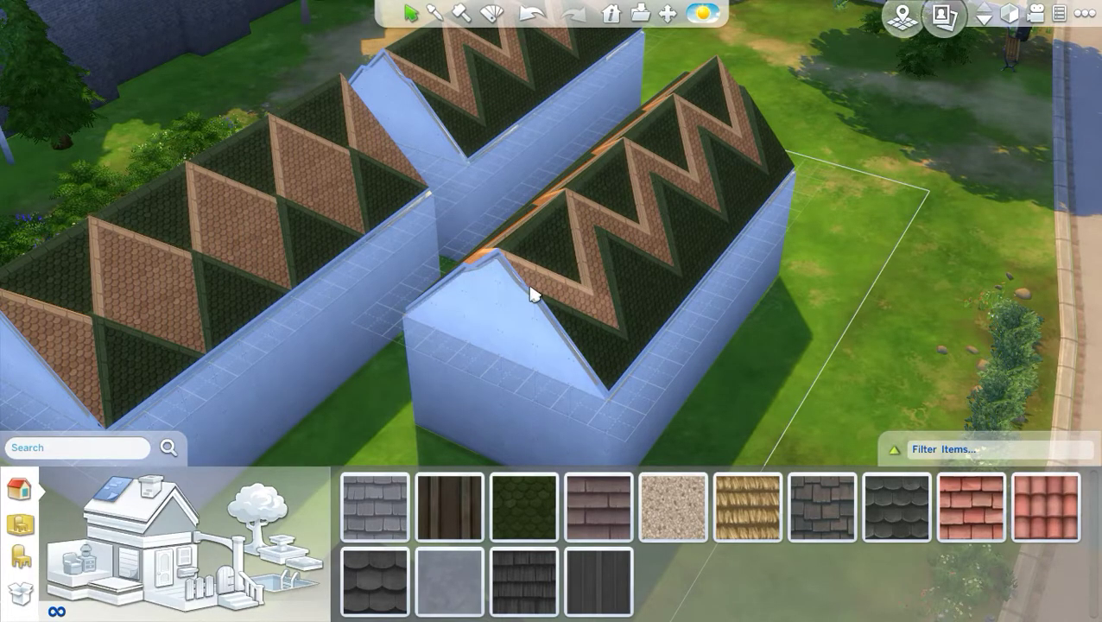
left_click_drag(785, 343, 684, 418)
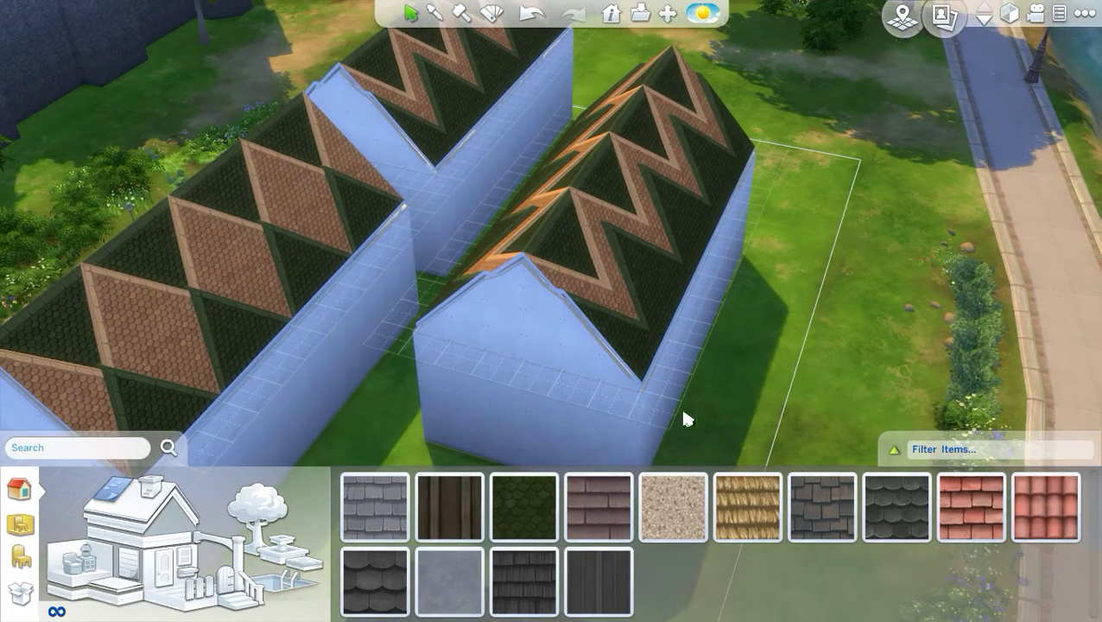
left_click(134, 536)
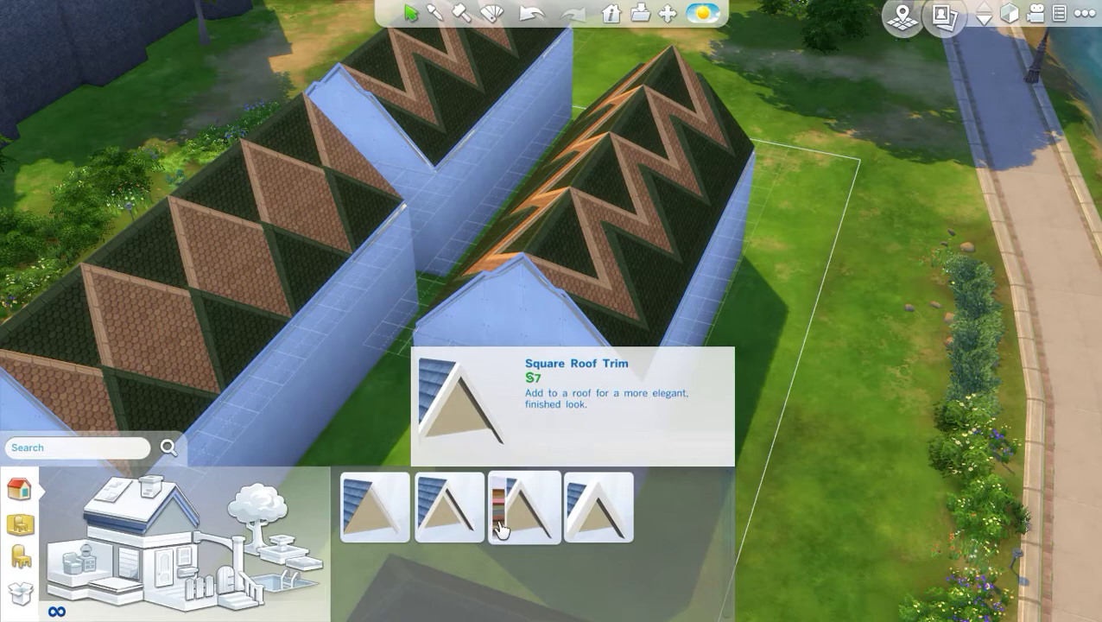
left_click(466, 516)
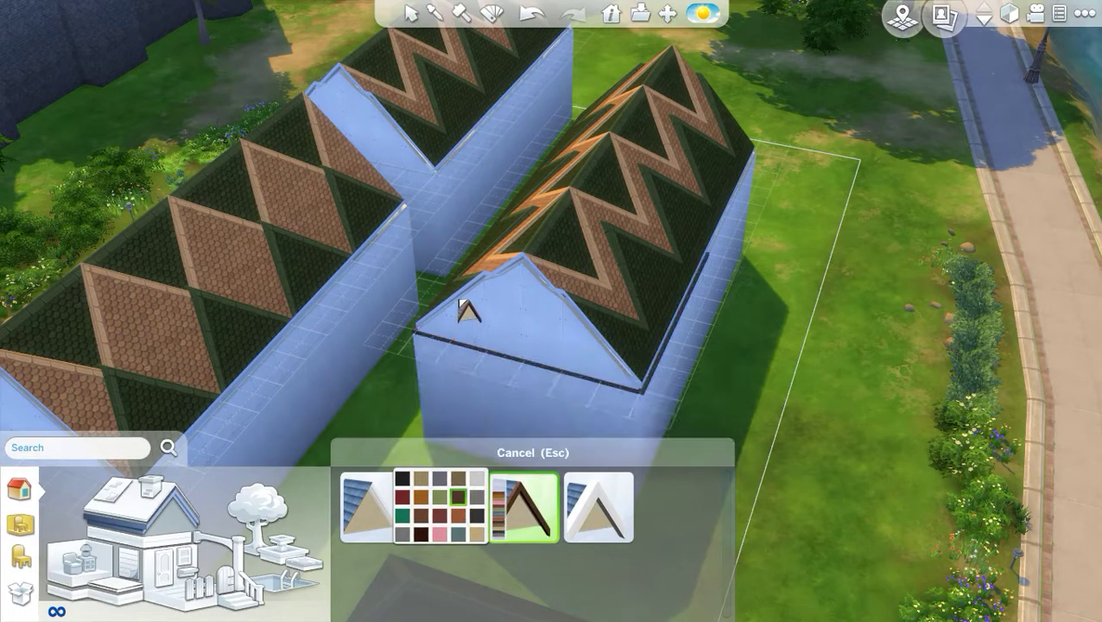
left_click(524, 269)
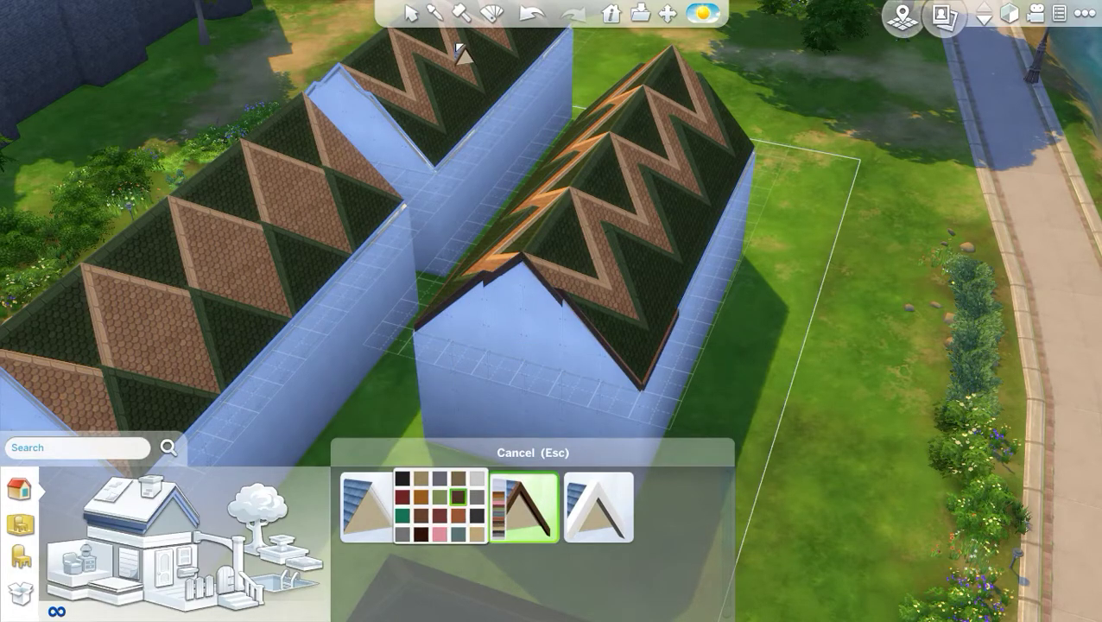
Step: Leave the roof trim tool and examine the stepped edges of the front room's street-end gable from several angles
left_click(415, 20)
left_click_drag(716, 189, 710, 219)
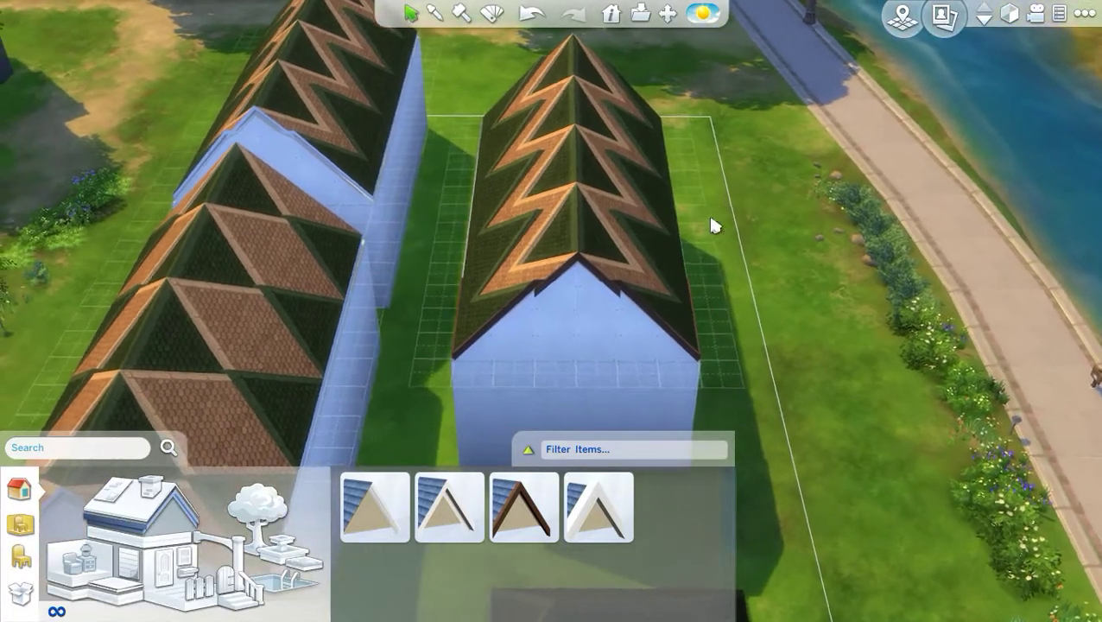
left_click_drag(620, 371, 579, 369)
left_click_drag(388, 373, 388, 374)
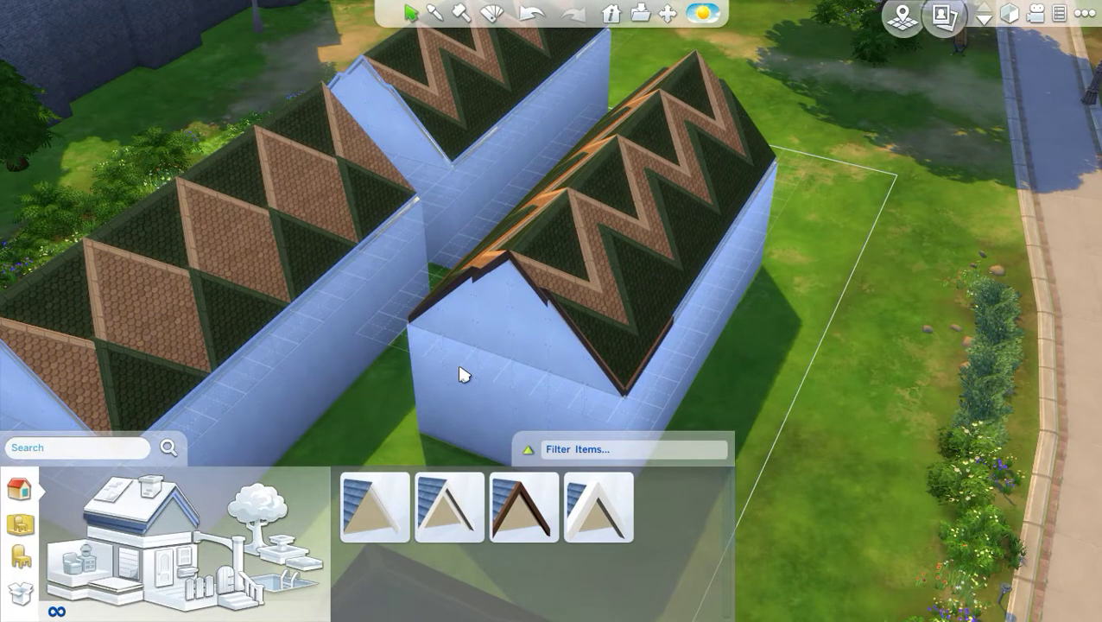
left_click_drag(485, 370, 485, 369)
key("q")
left_click_drag(622, 340, 759, 322)
key("comma")
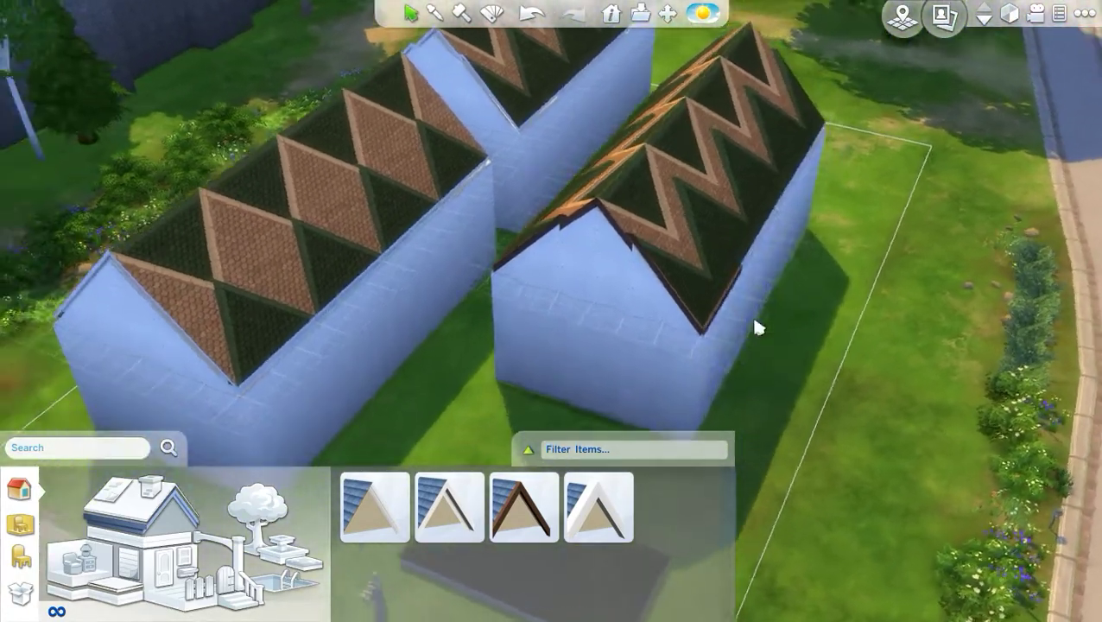
Step: Build a small square tower room against the street-end gable wall of the front room
mouse_move(347, 529)
left_click(153, 567)
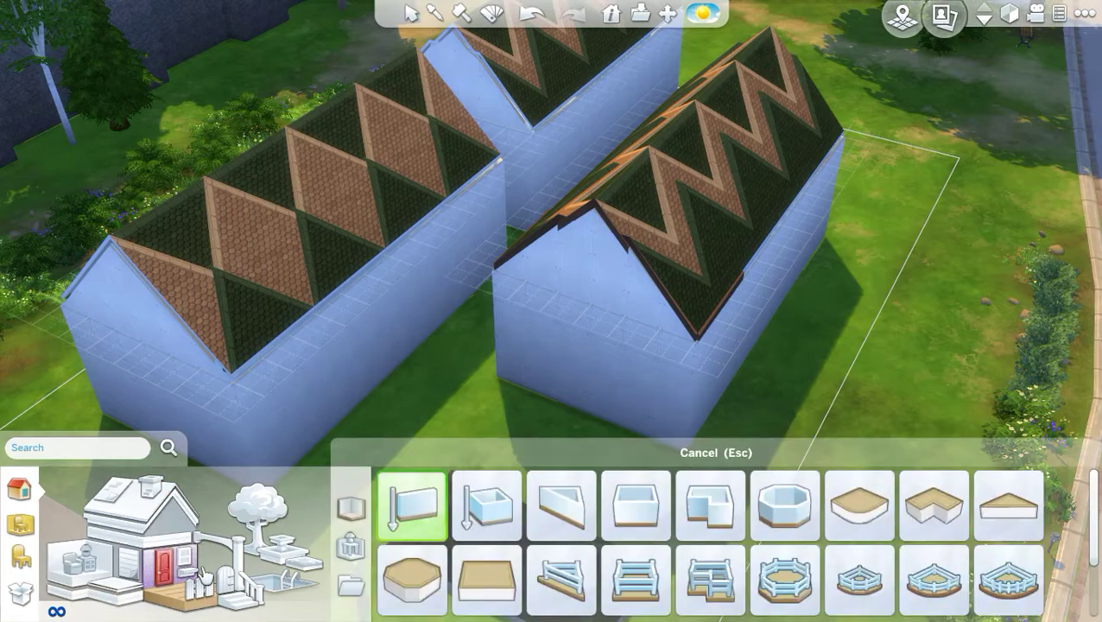
left_click(486, 508)
scroll(561, 413, "down", 3)
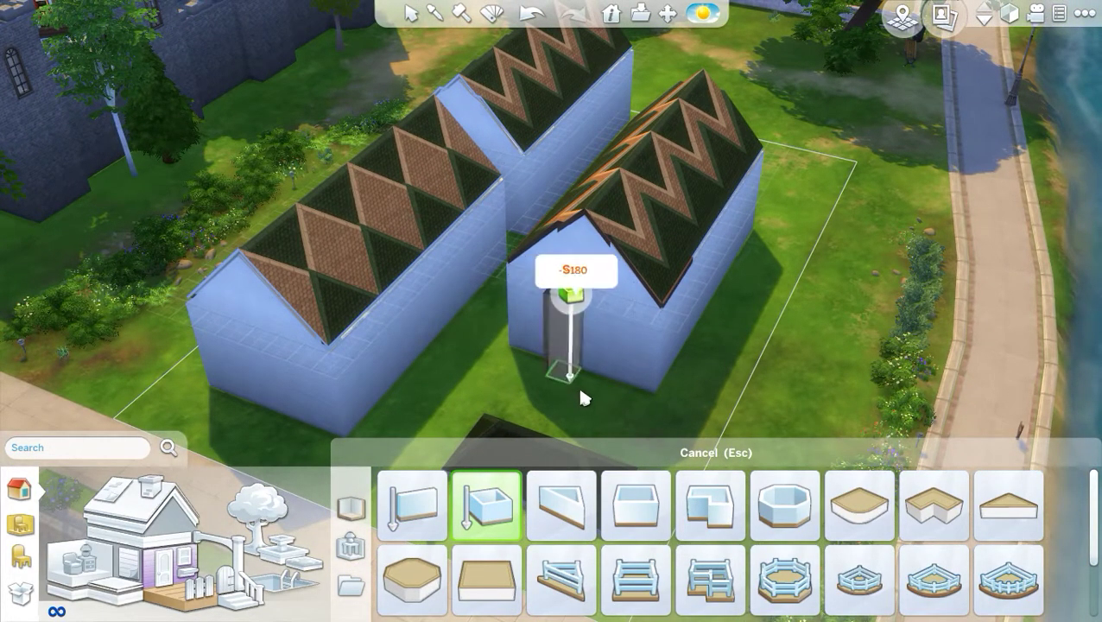
left_click_drag(578, 307, 588, 313)
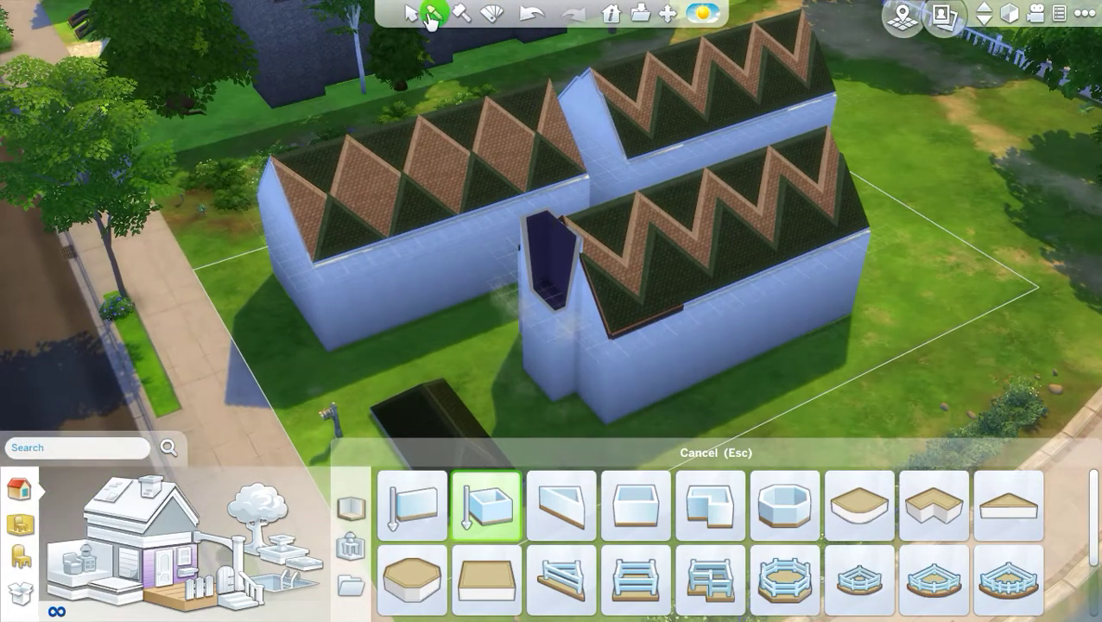
Step: Extend the tower room's inner side back into the front room's roof so it covers the stepped gable peak
left_click(411, 13)
left_click(577, 244)
left_click_drag(567, 245, 591, 237)
left_click(430, 315)
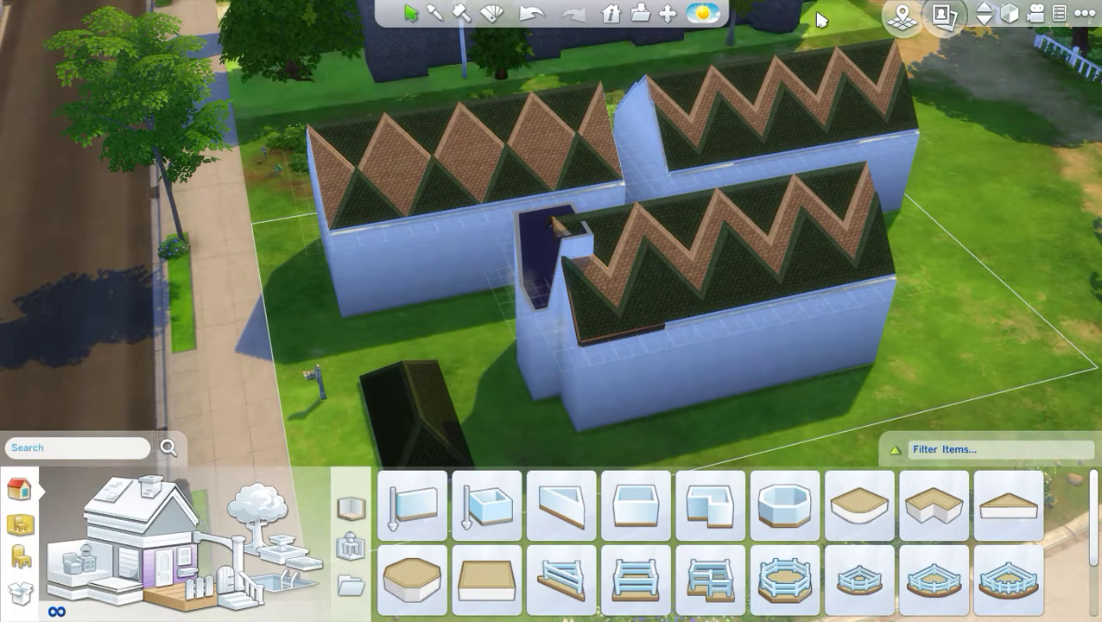
Step: Top the tower with a Hipped Roof fitted to its walls and raise its peak into a tall spire
left_click(985, 8)
left_click_drag(983, 233, 920, 378)
scroll(950, 378, "up", 2)
scroll(864, 371, "up", 2)
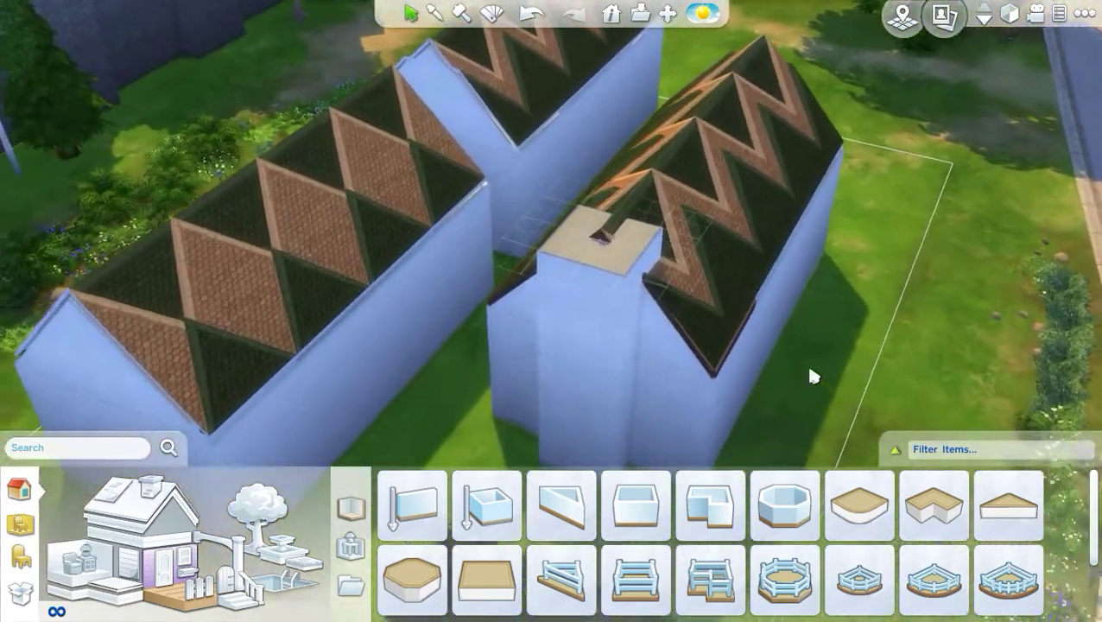
left_click_drag(807, 366, 691, 380)
left_click(184, 511)
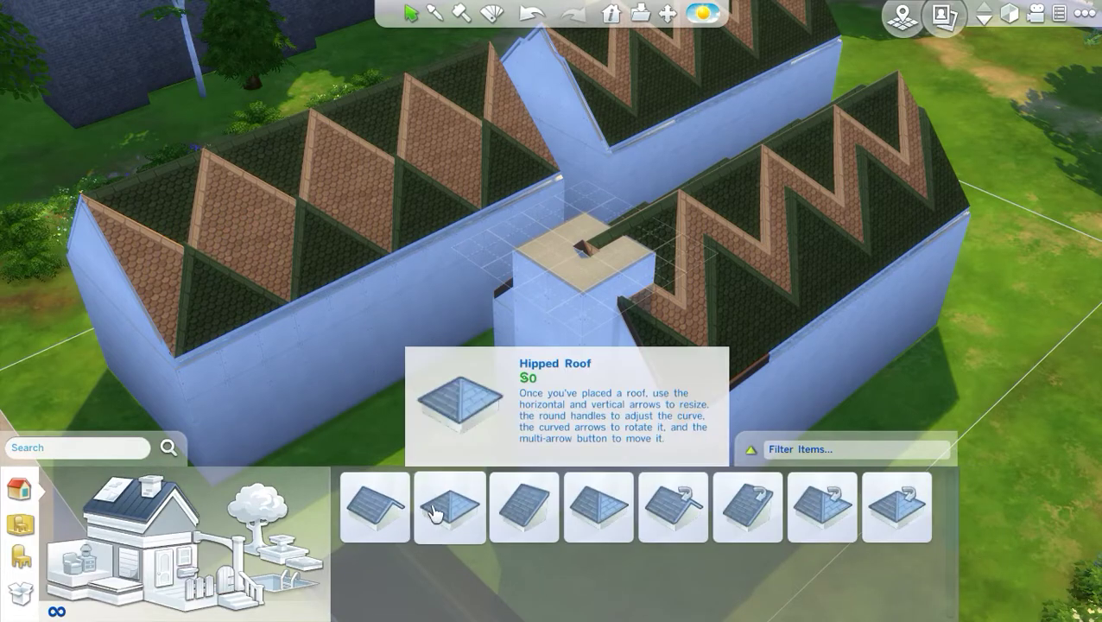
left_click(449, 507)
left_click(603, 250)
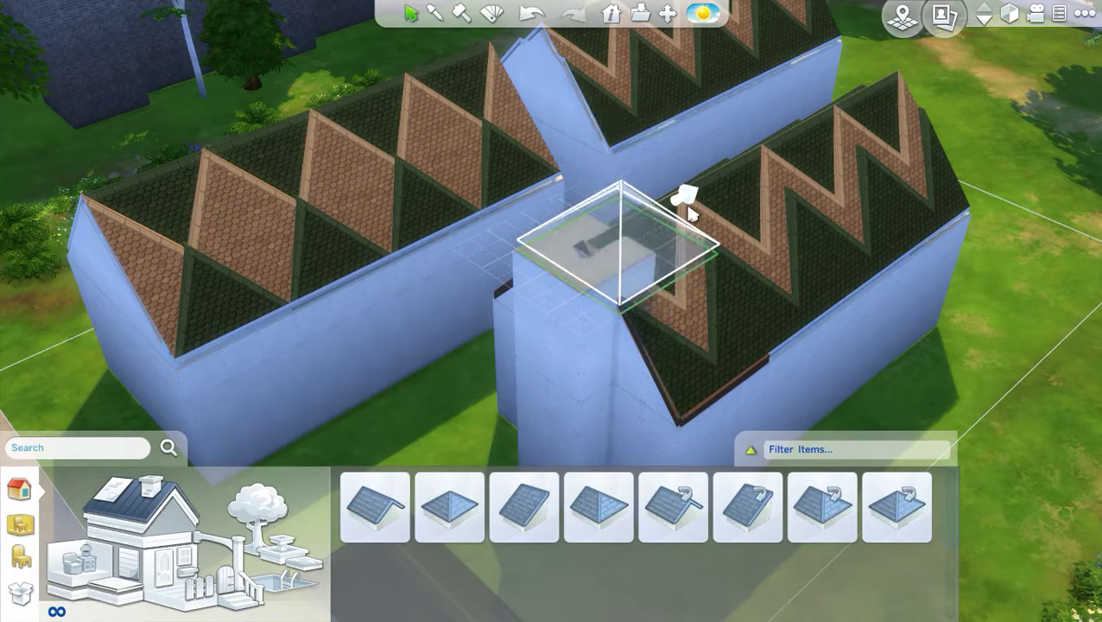
left_click_drag(660, 290, 626, 271)
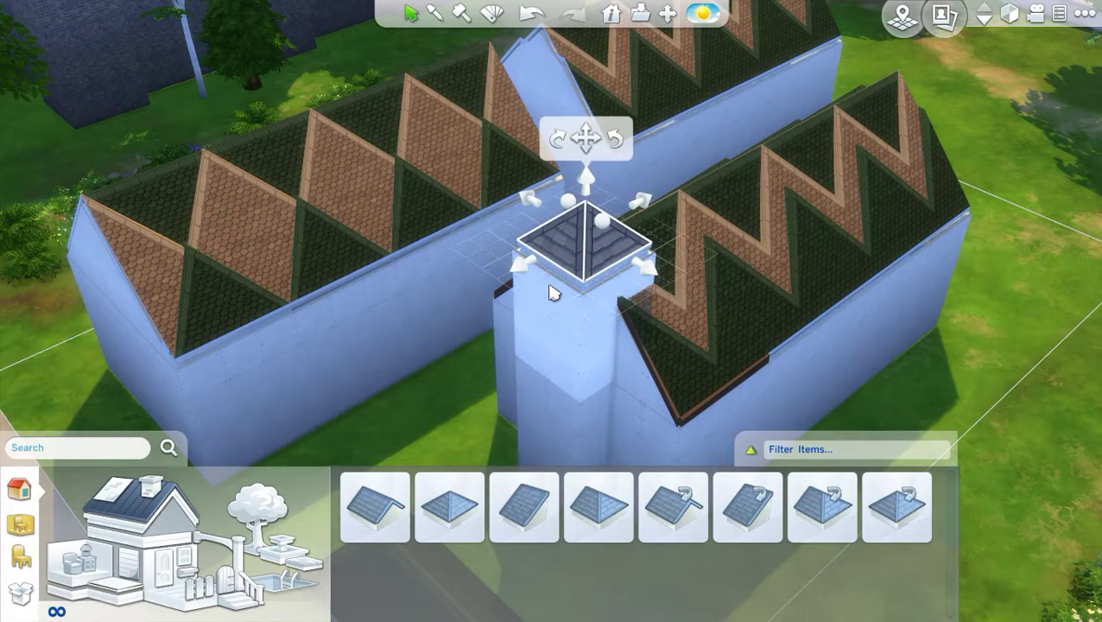
scroll(566, 268, "down", 3)
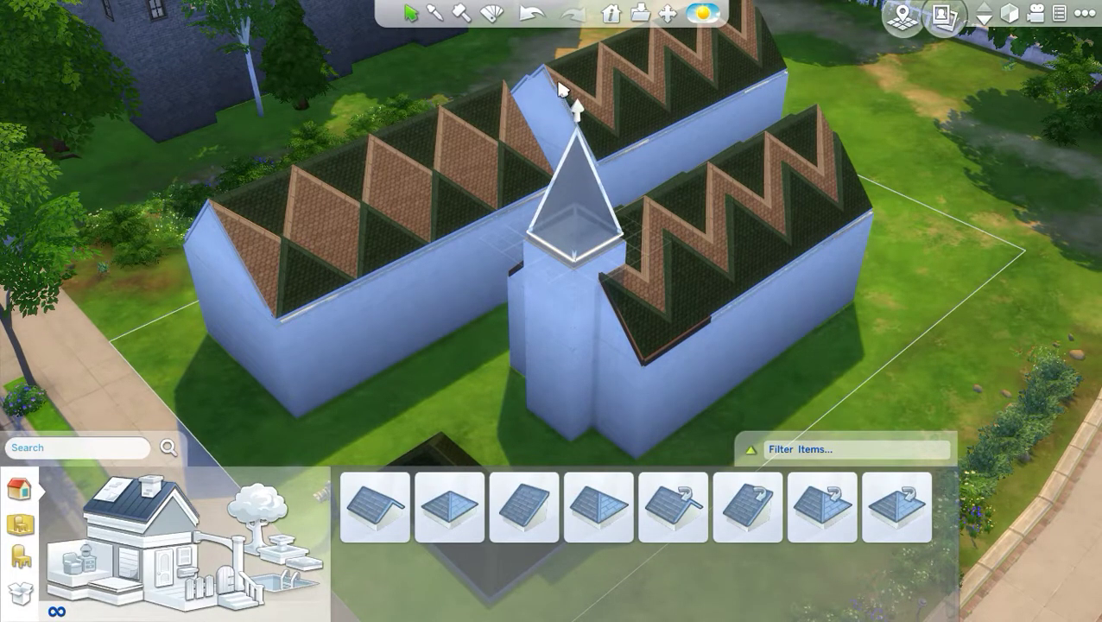
left_click(466, 377)
Step: Examine the spired tower and the diamond and zigzag roofs from several sides
left_click_drag(460, 381, 413, 376)
left_click_drag(412, 376, 411, 399)
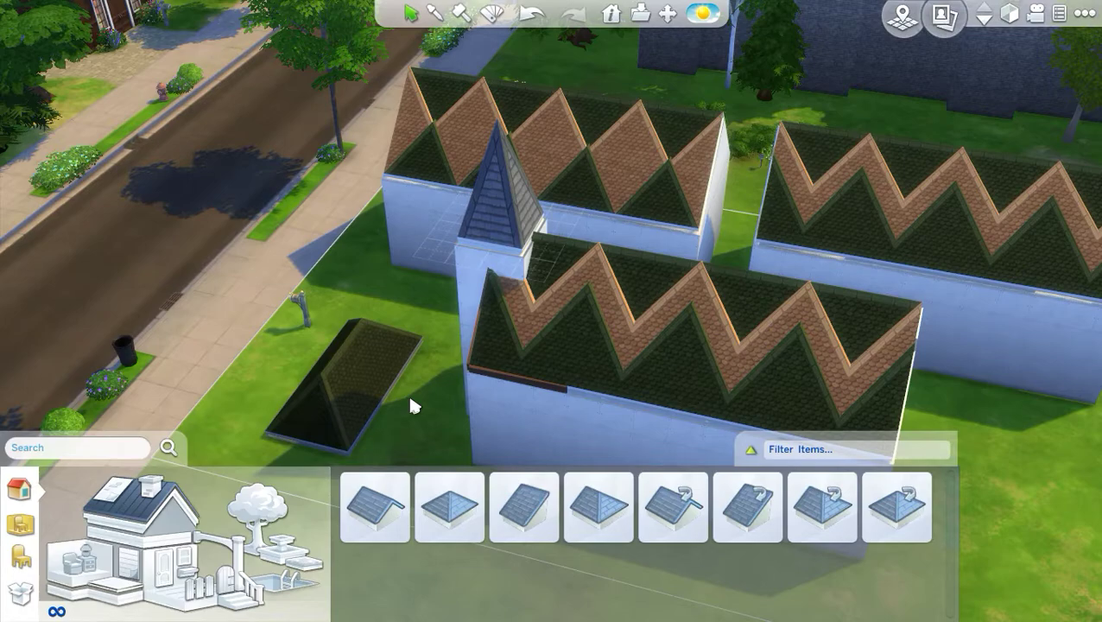
left_click_drag(410, 399, 423, 410)
left_click_drag(564, 403, 537, 387)
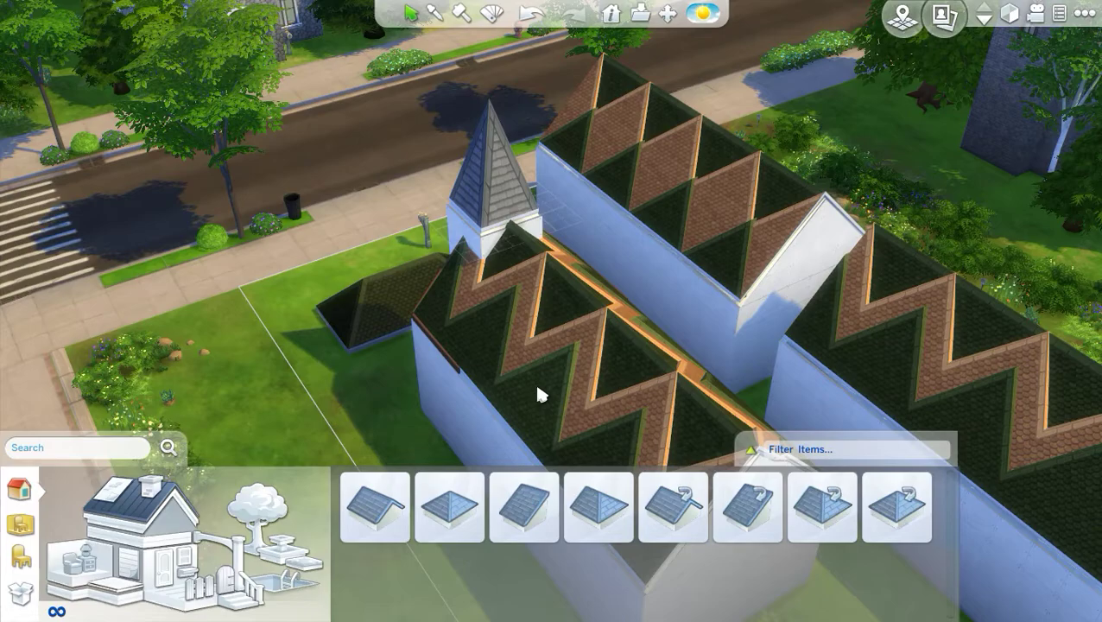
key("e")
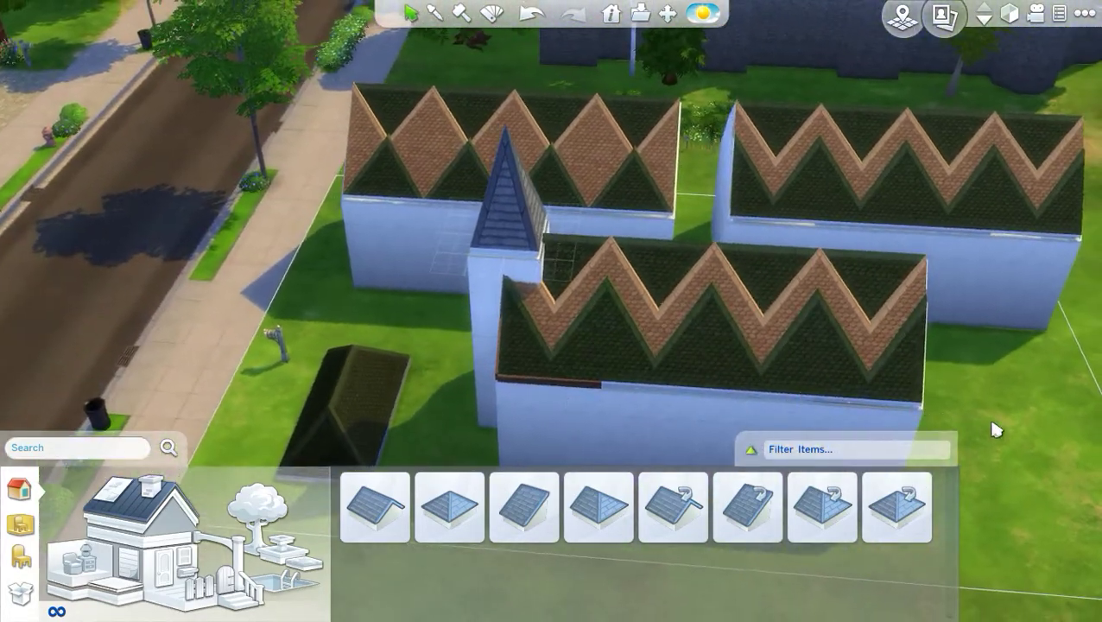